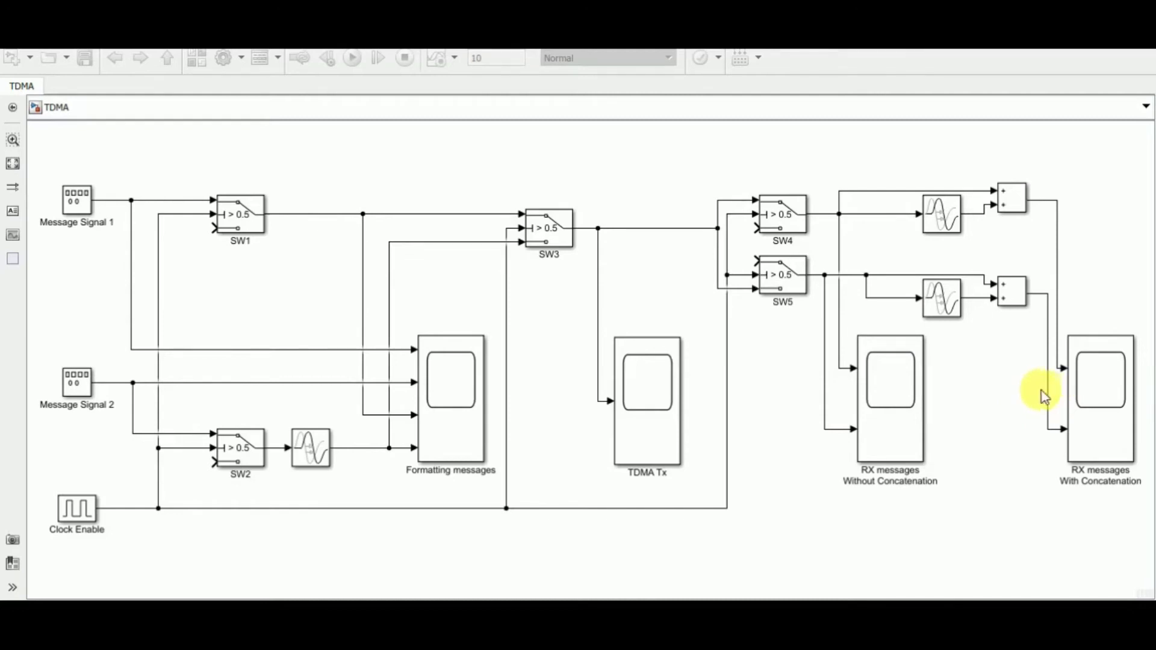
left_click(634, 378)
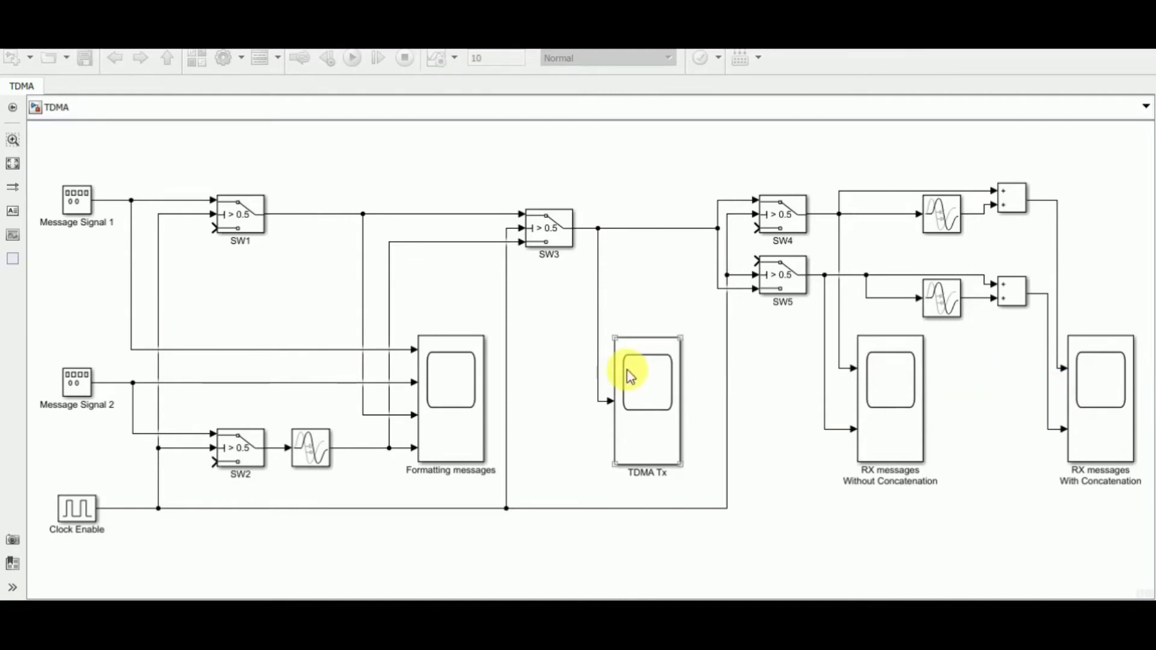
left_click(823, 458)
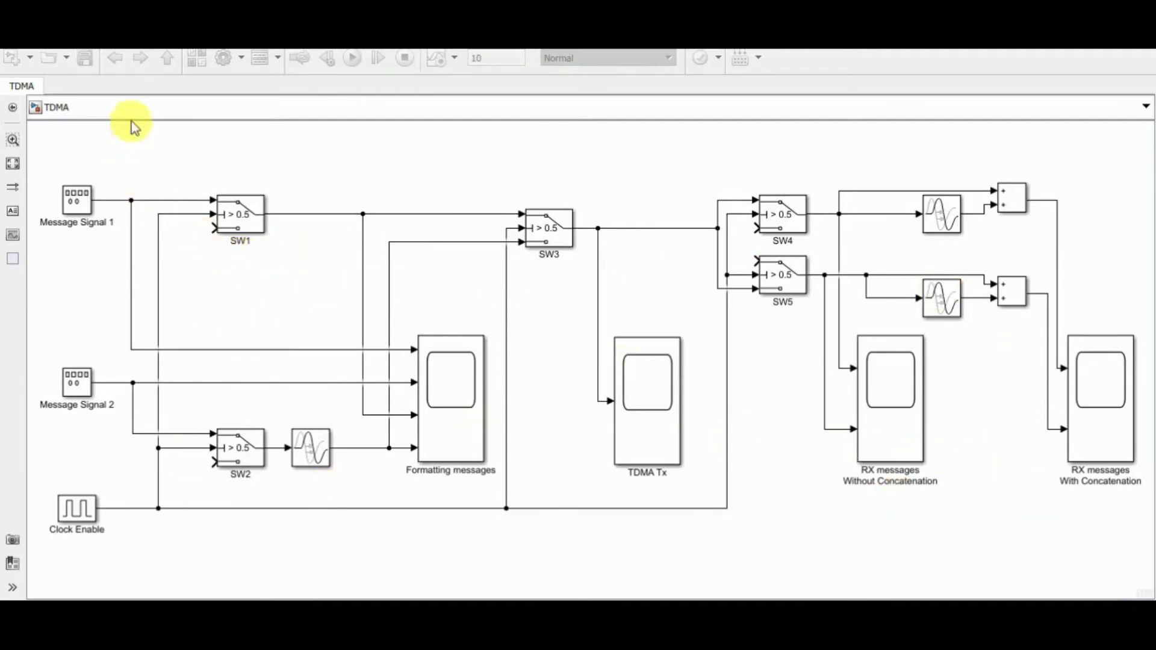
left_click(199, 61)
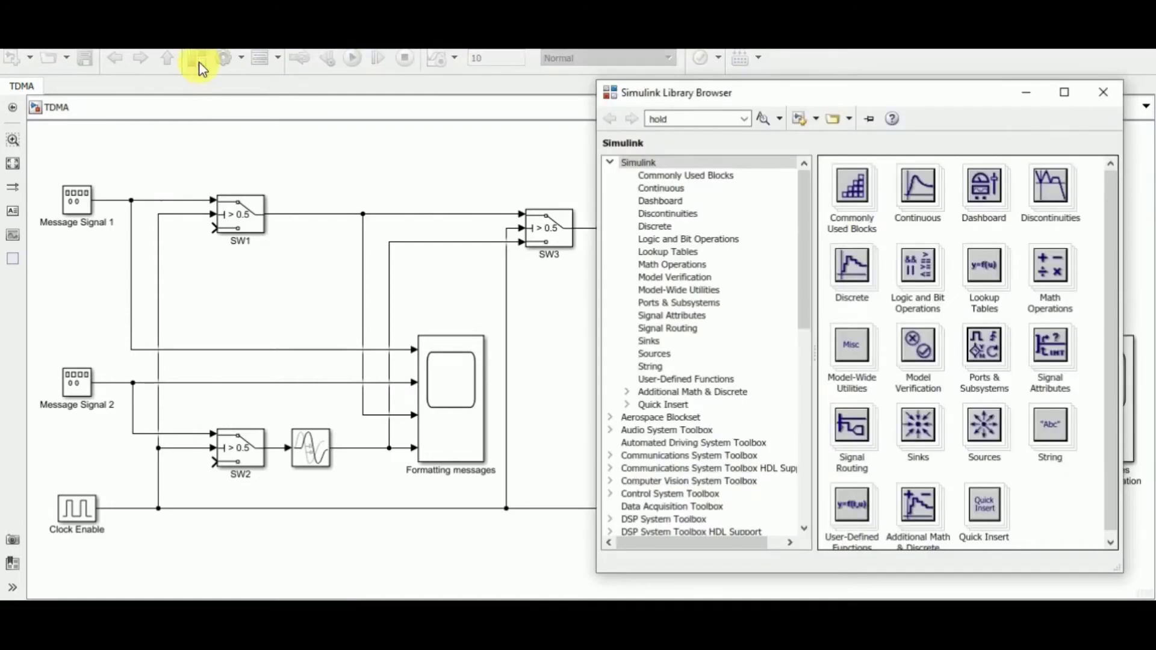
left_click_drag(652, 120, 703, 116)
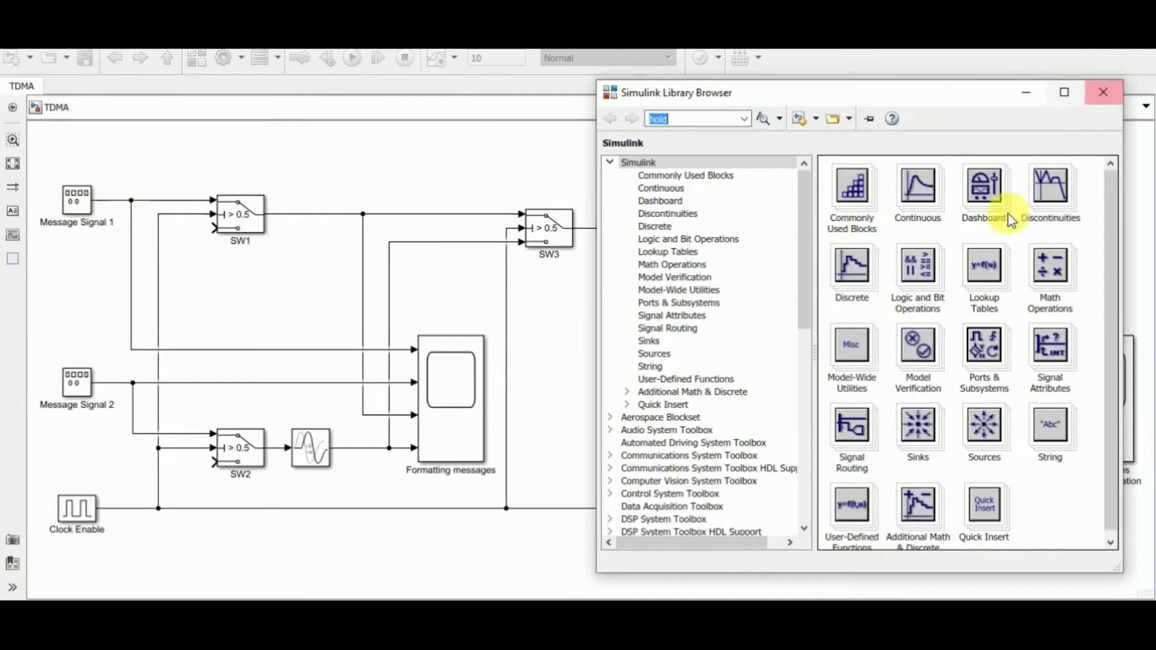
left_click(296, 312)
left_click(68, 209)
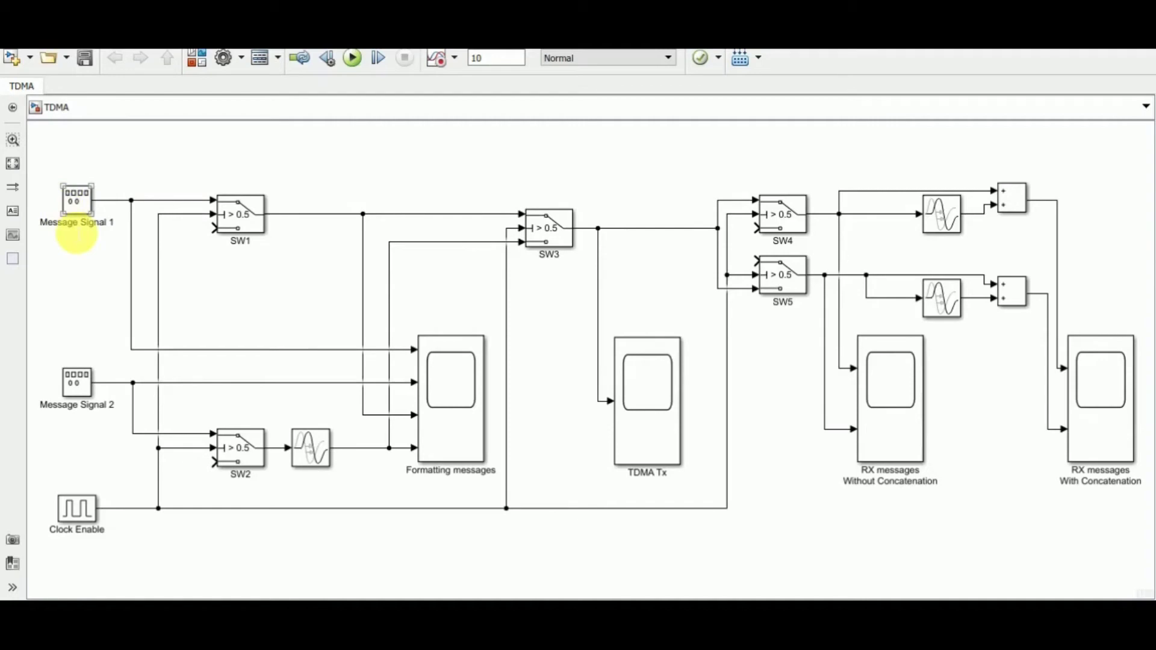
double_click(73, 203)
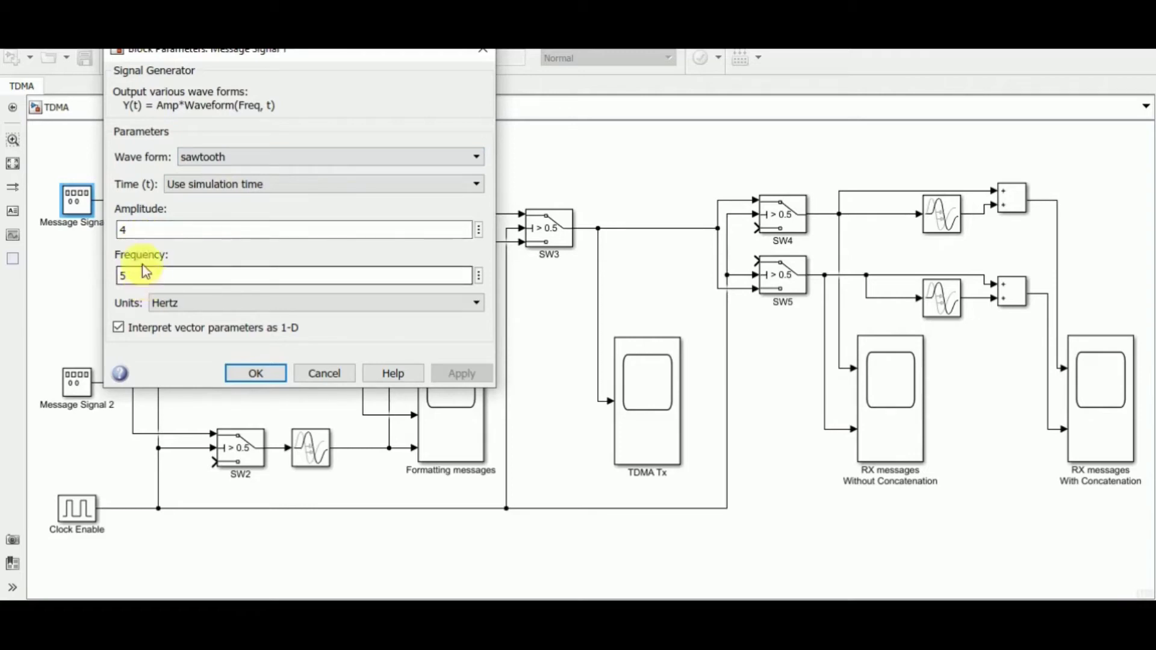
left_click(256, 375)
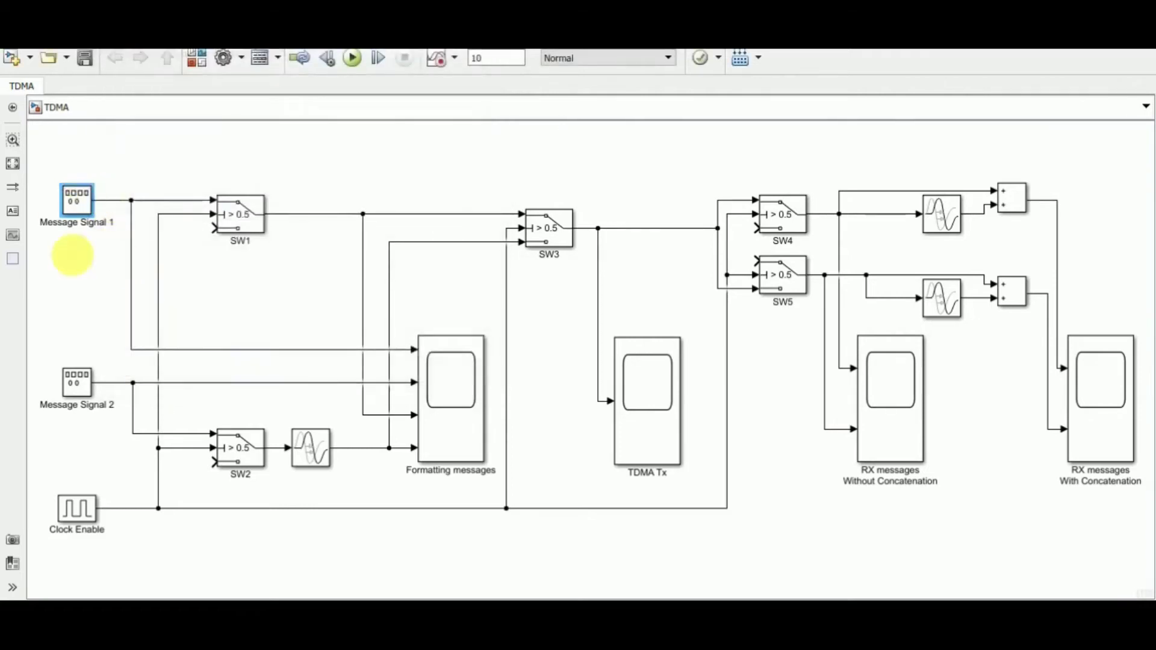
left_click(89, 384)
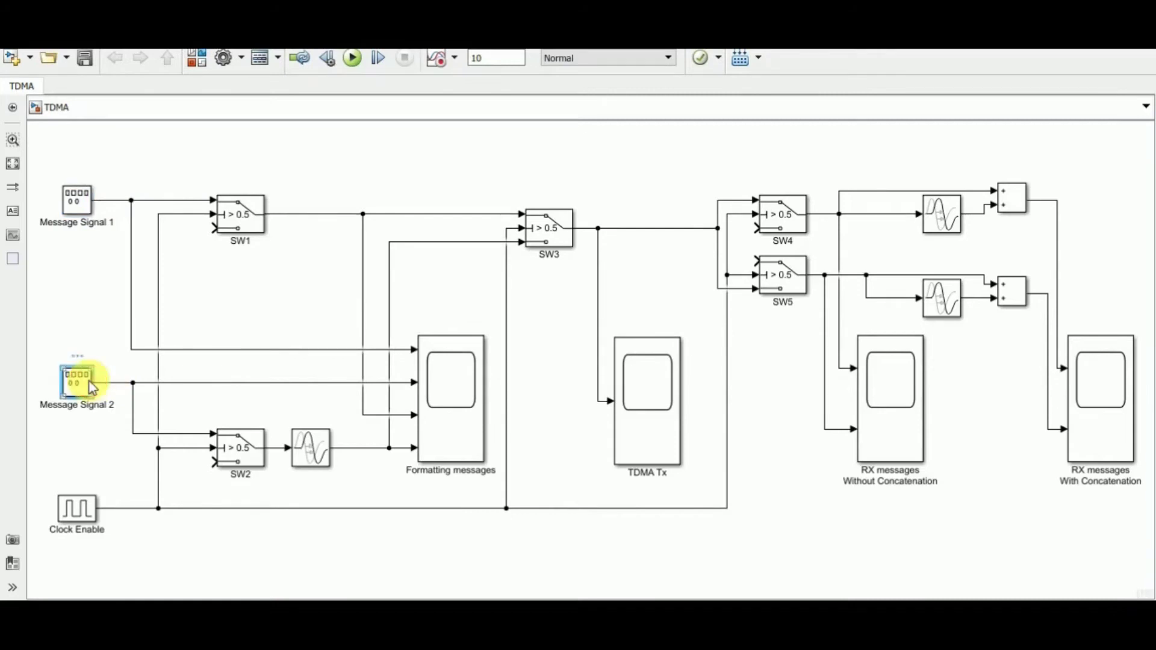
double_click(91, 385)
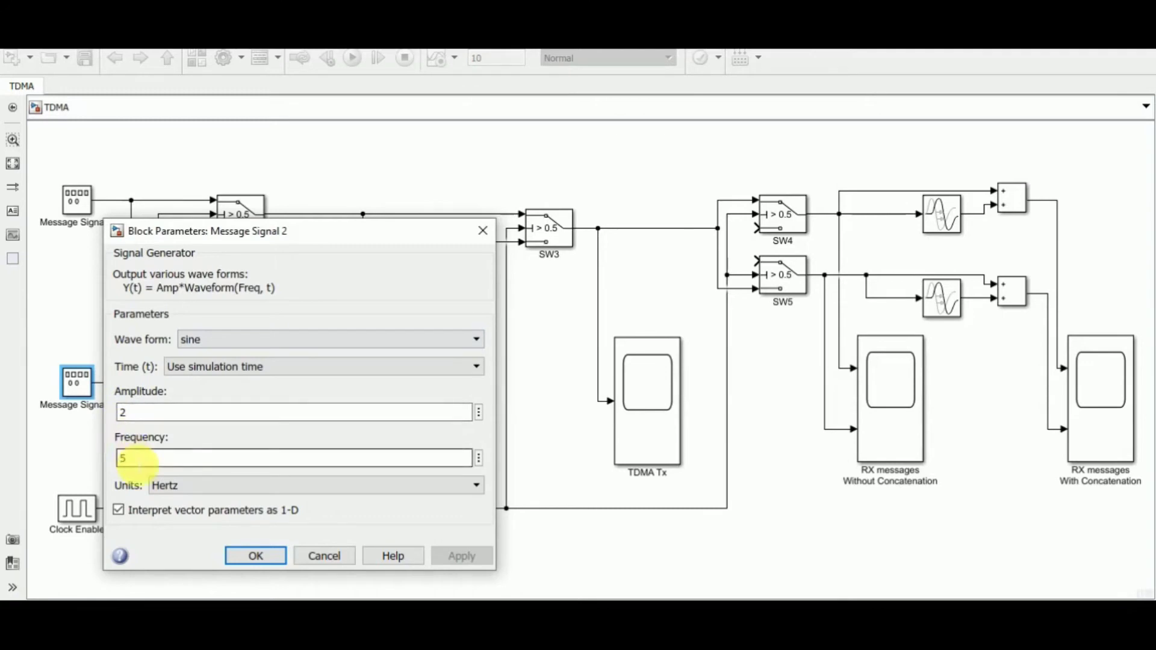
left_click(252, 555)
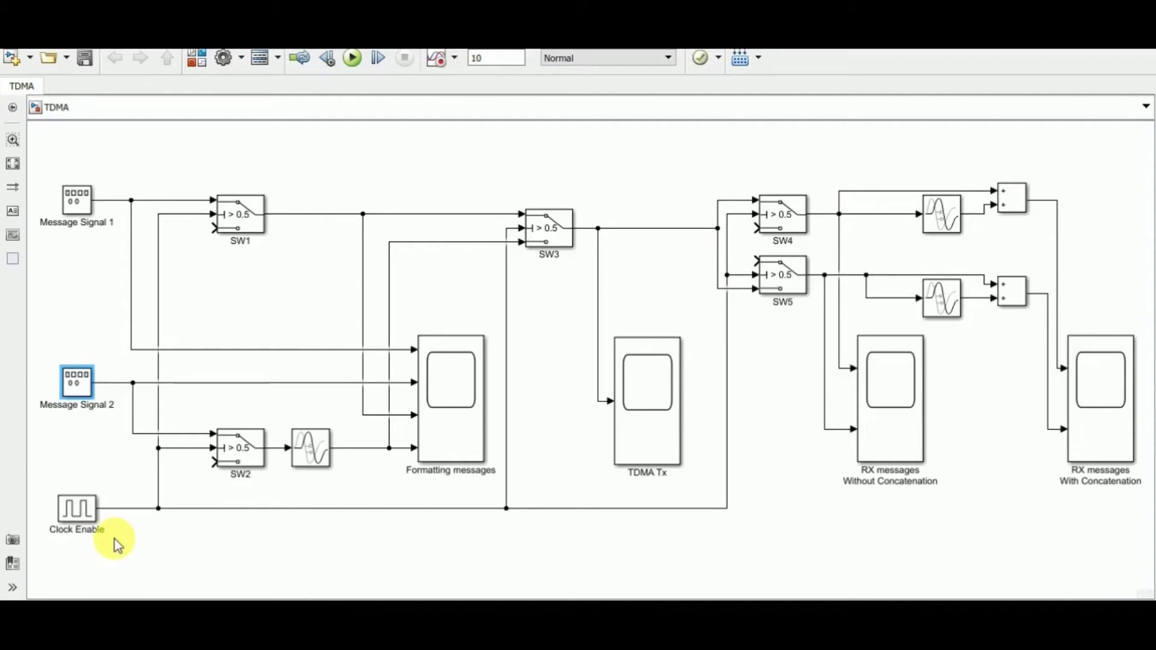
left_click(90, 522)
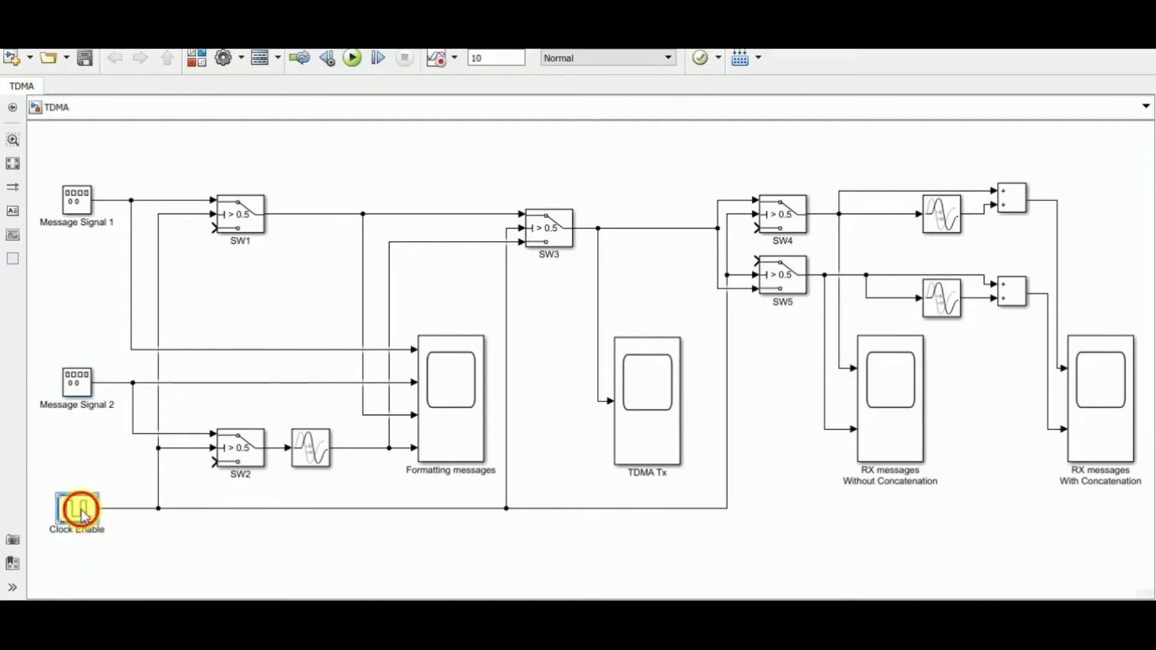
double_click(81, 511)
left_click_drag(230, 433, 378, 371)
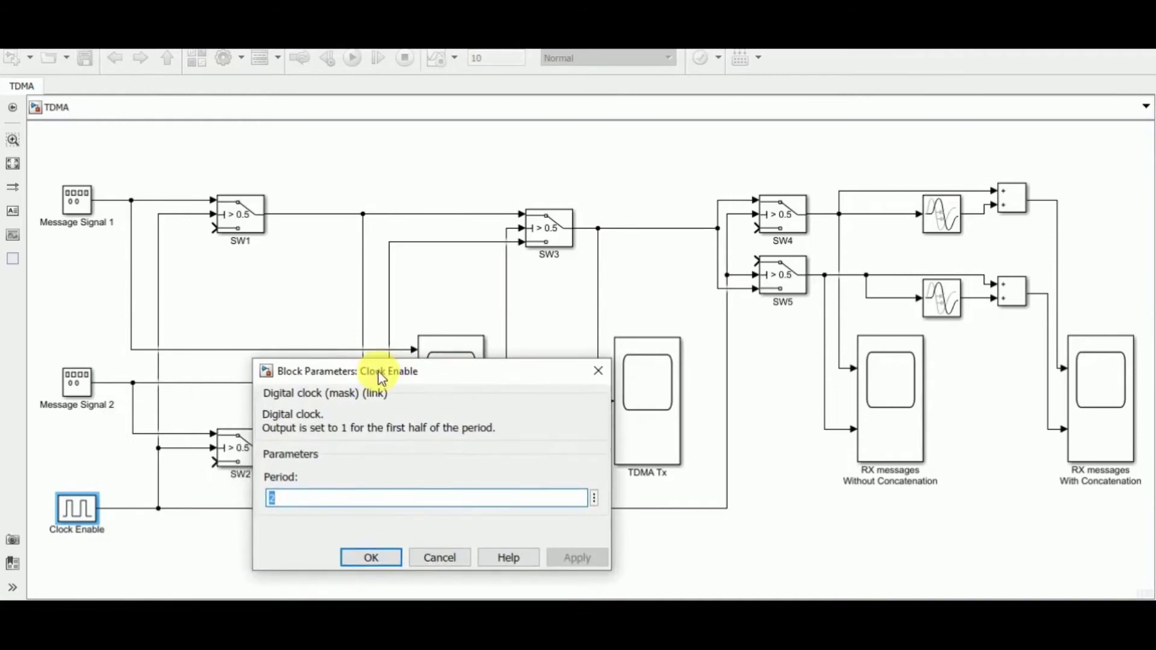
left_click(373, 557)
double_click(233, 227)
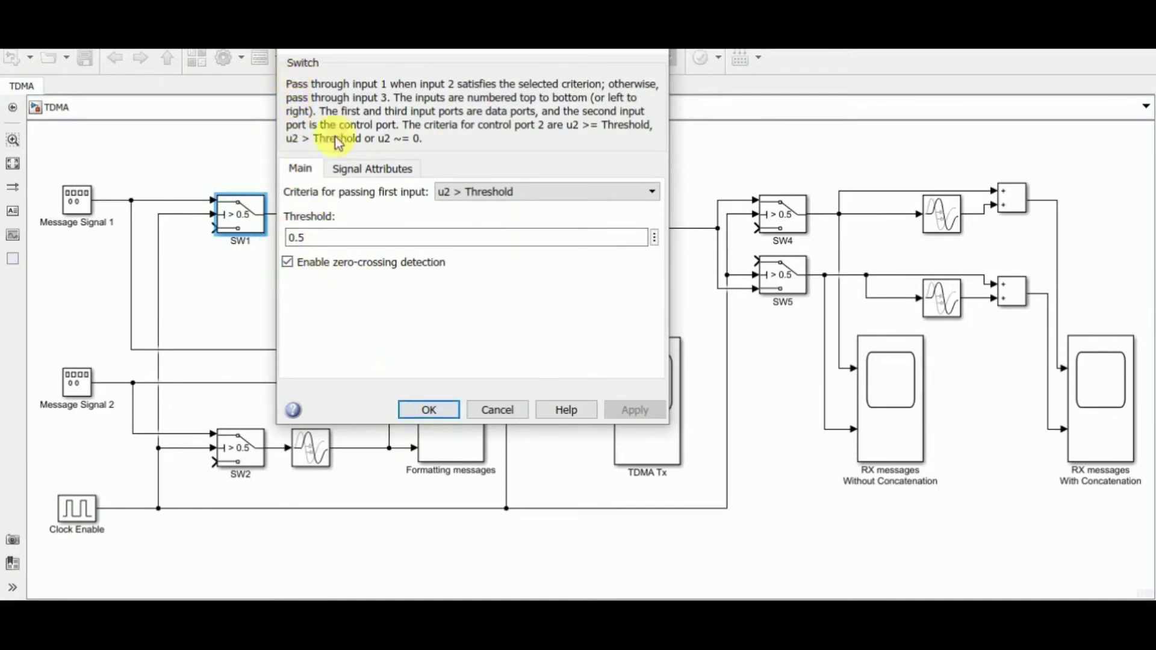
left_click(410, 410)
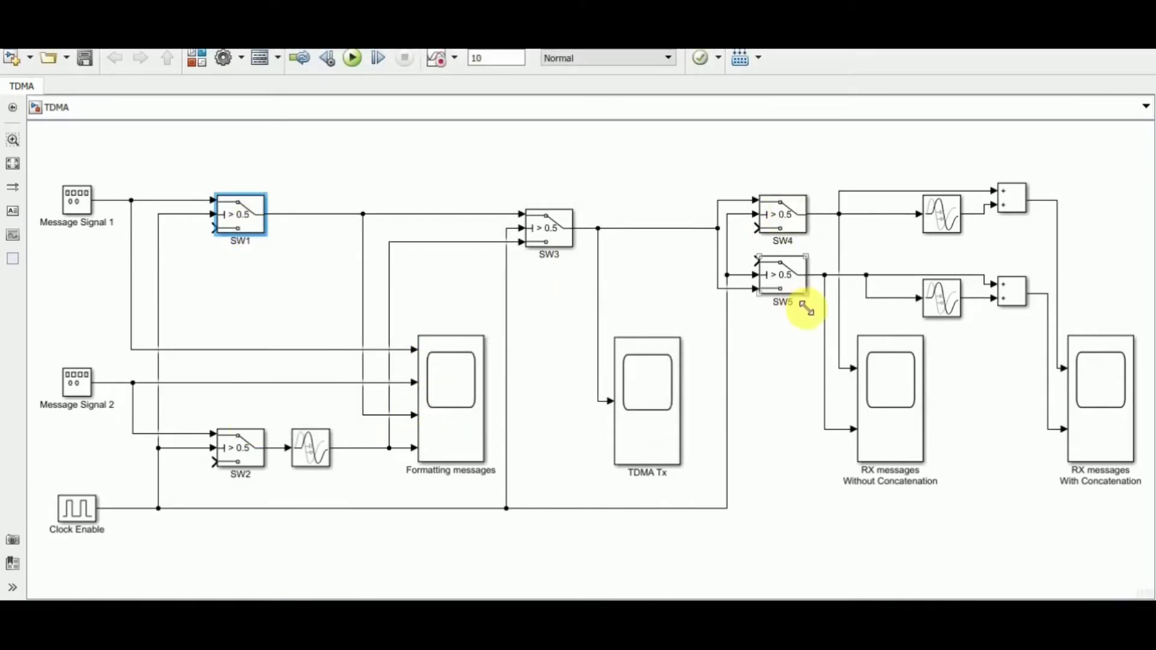
double_click(311, 446)
left_click_drag(486, 261, 503, 157)
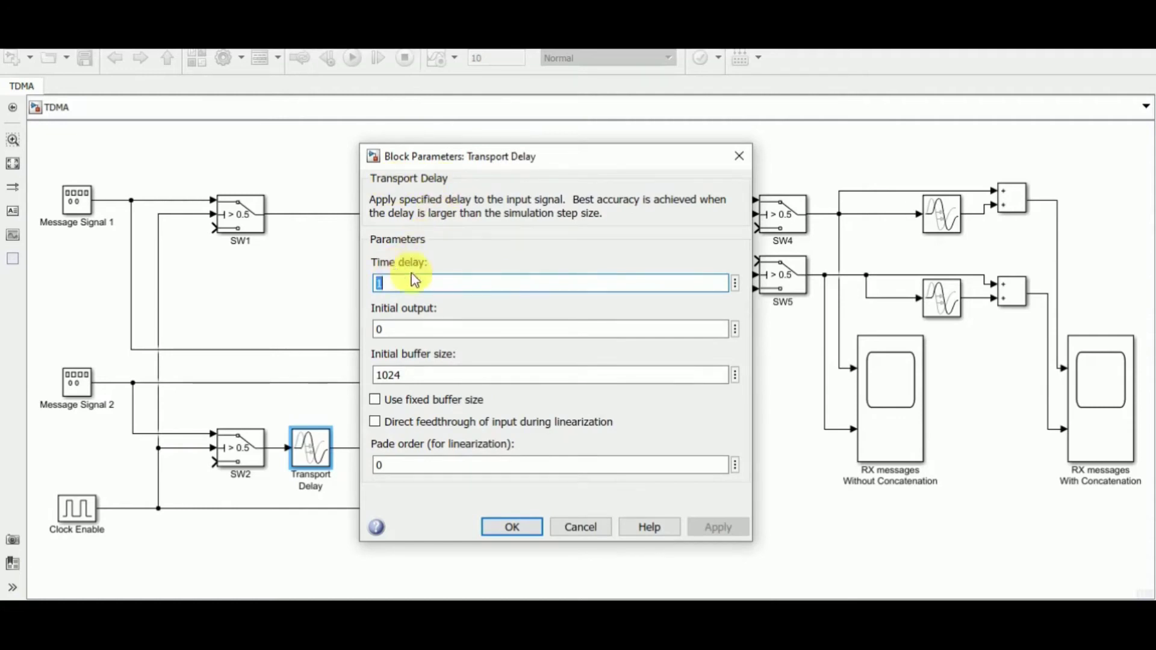
left_click(513, 527)
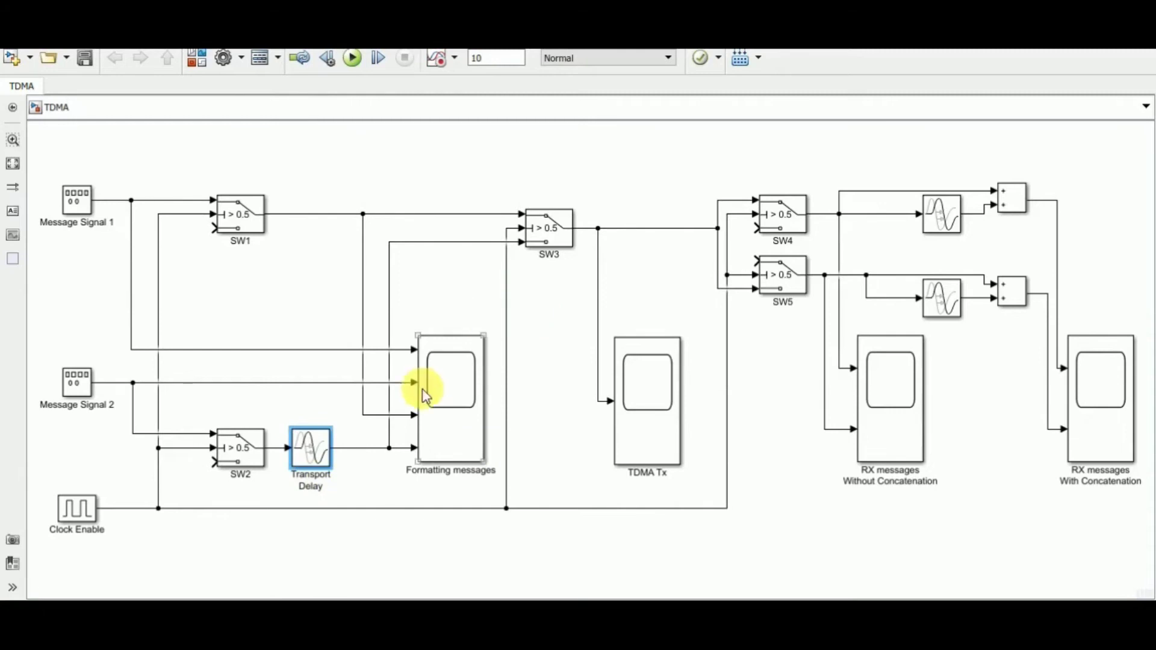
left_click(649, 409)
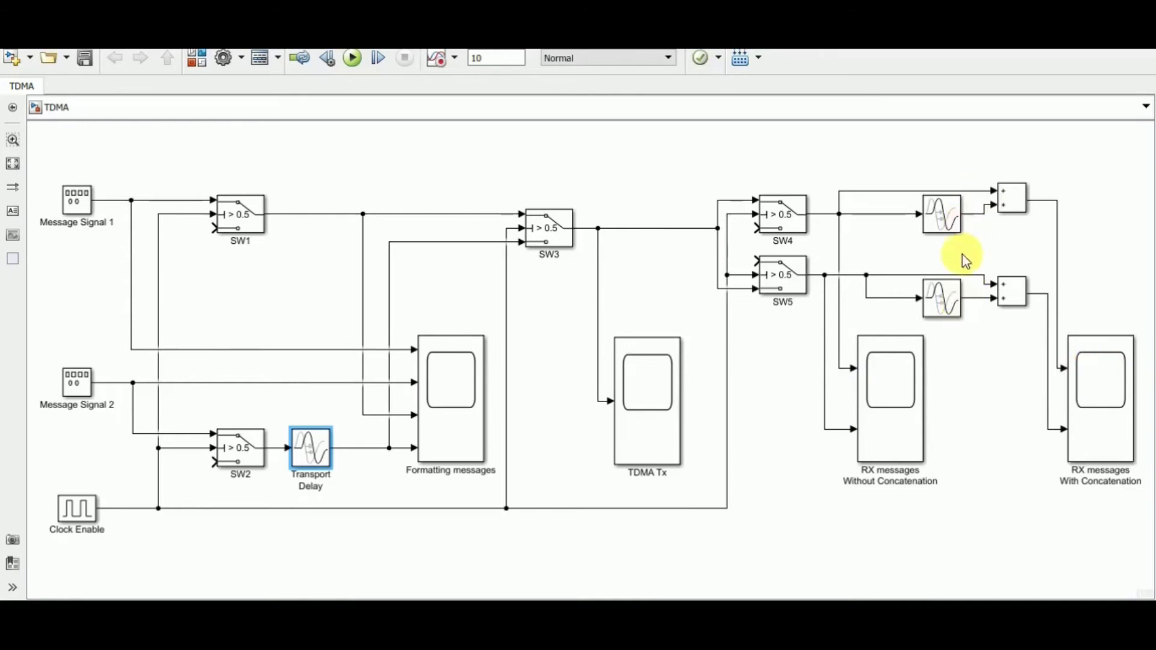
double_click(948, 208)
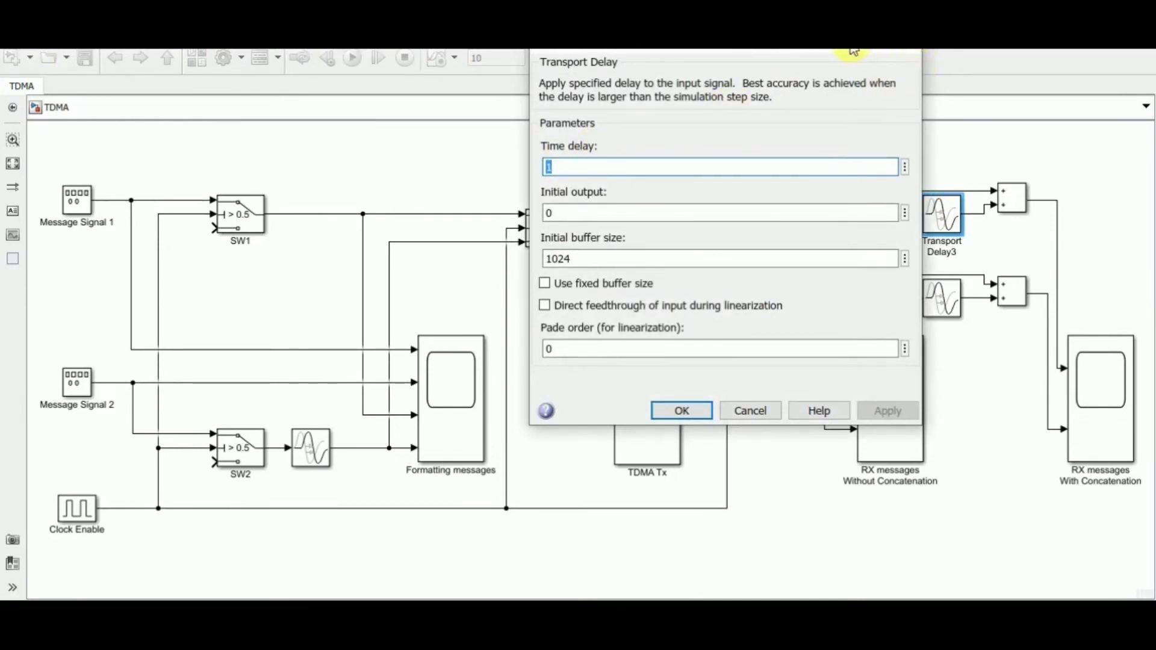
left_click_drag(854, 51, 863, 122)
left_click(898, 118)
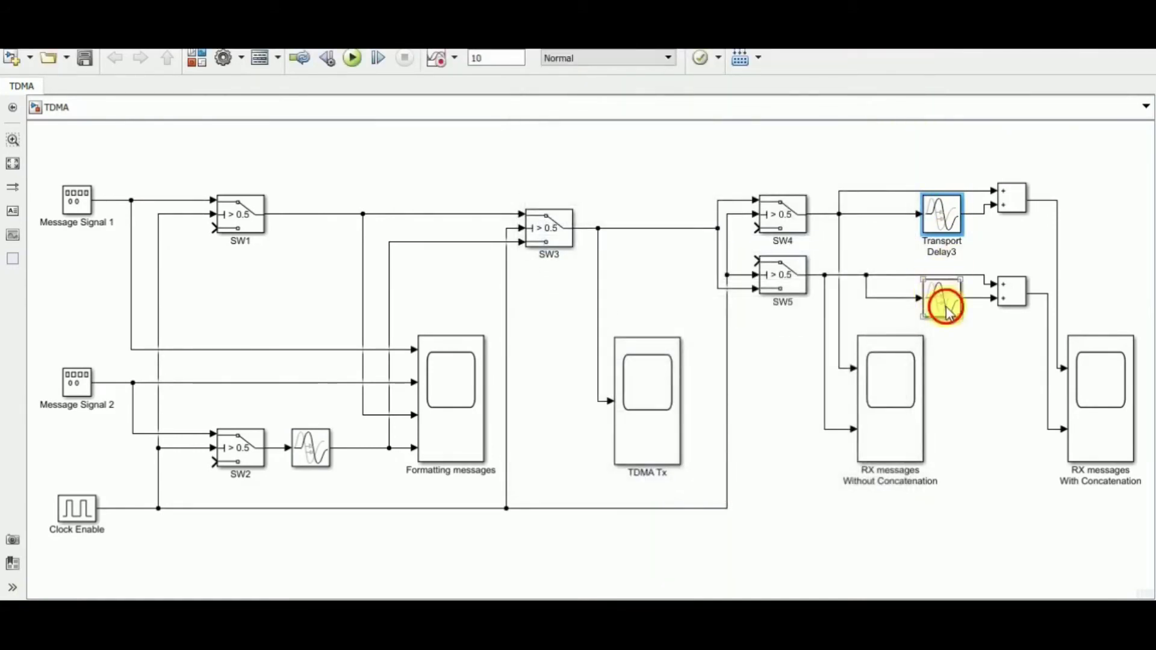
double_click(943, 301)
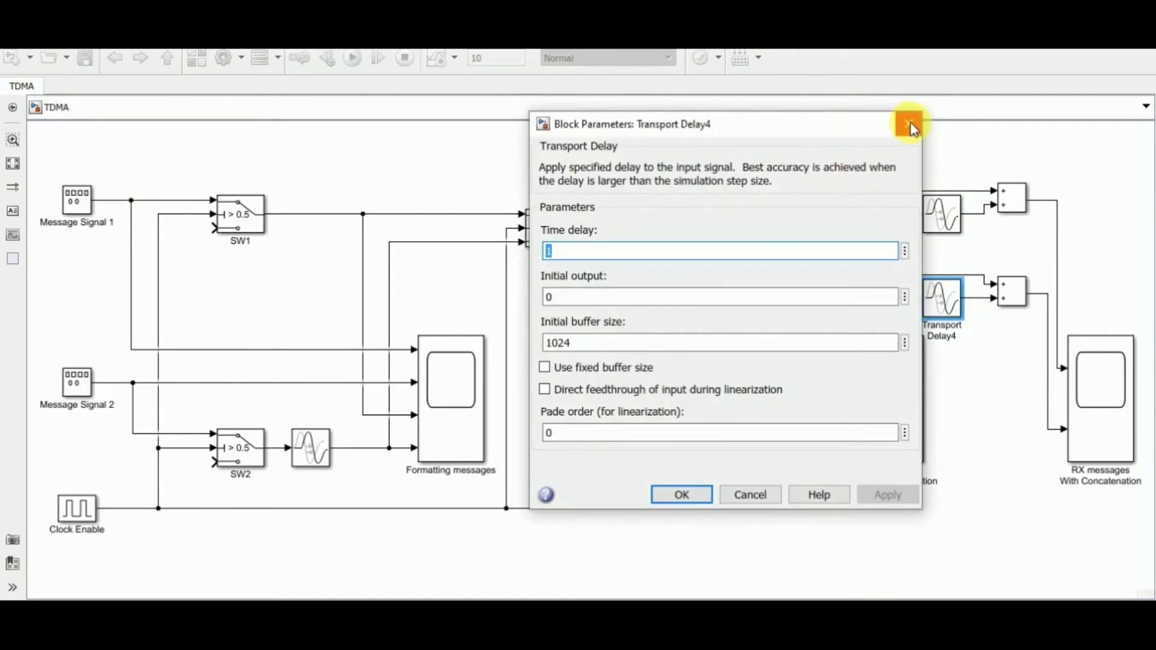
left_click(910, 124)
double_click(1012, 195)
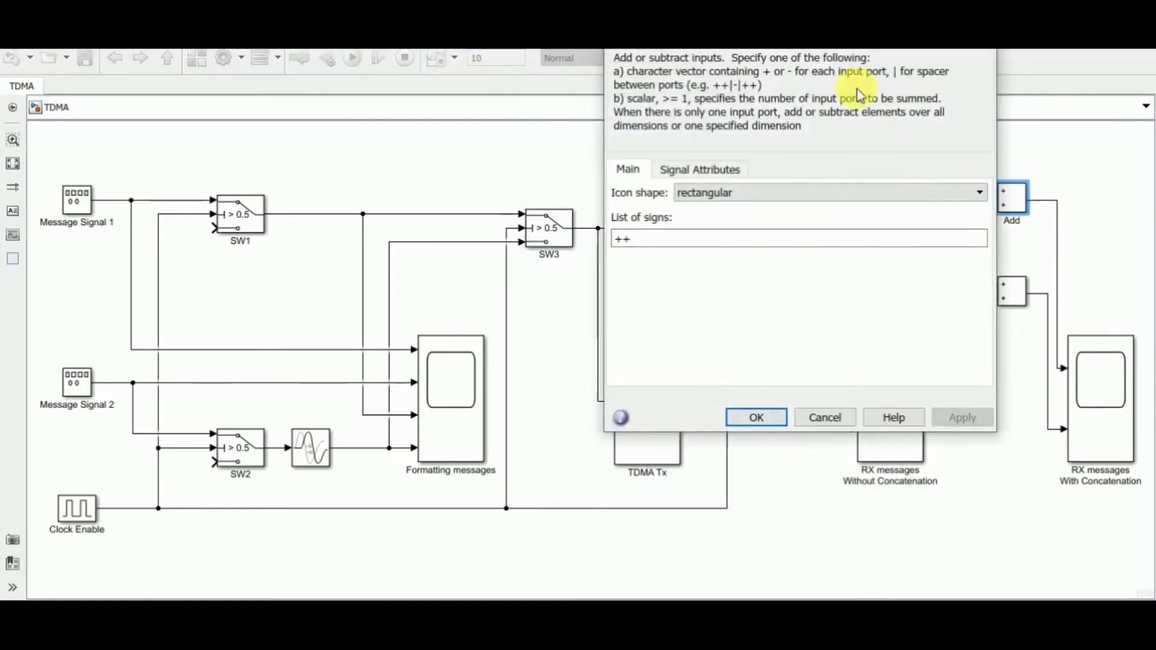
left_click_drag(732, 51, 612, 121)
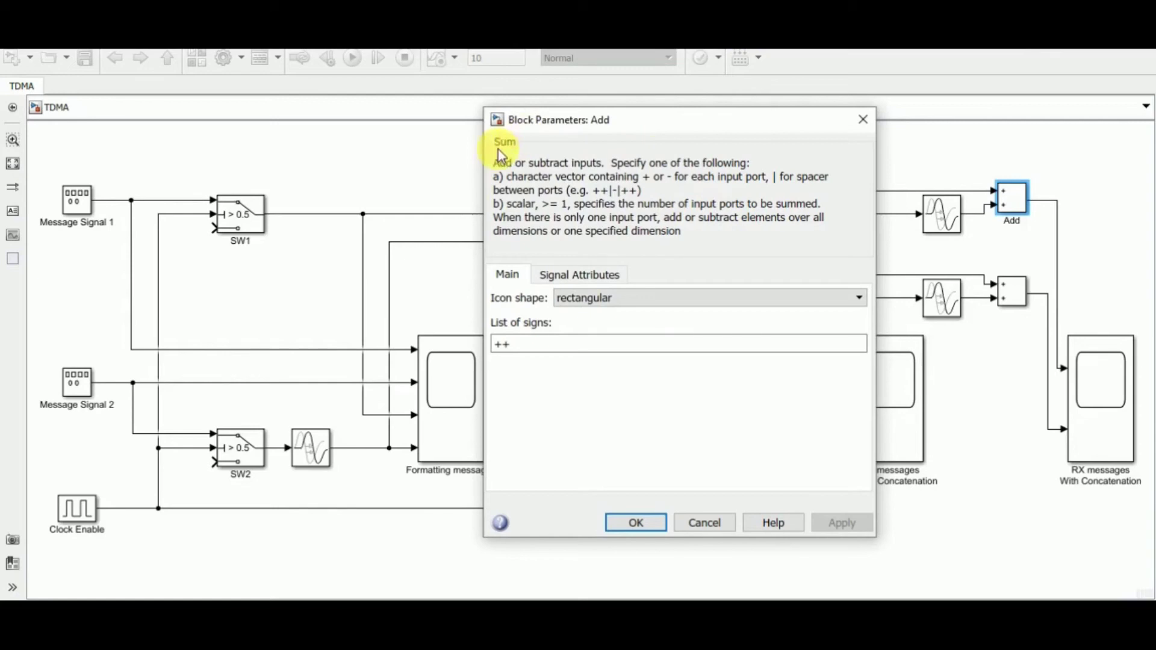
left_click(863, 120)
left_click(1017, 299)
double_click(1017, 299)
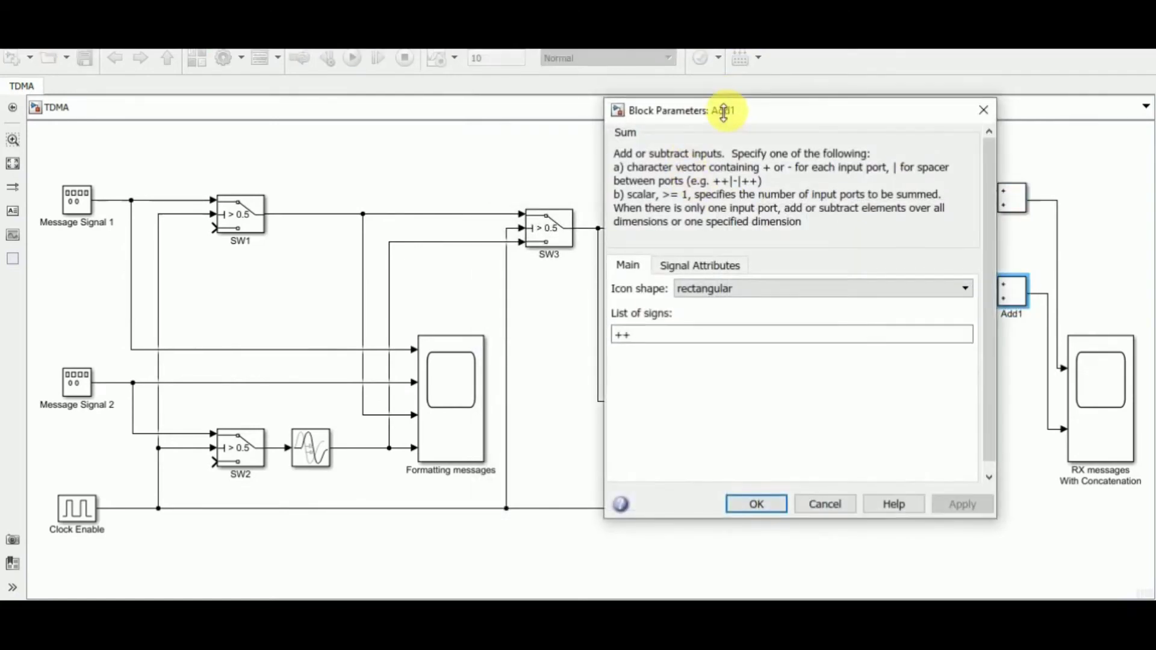
left_click(983, 109)
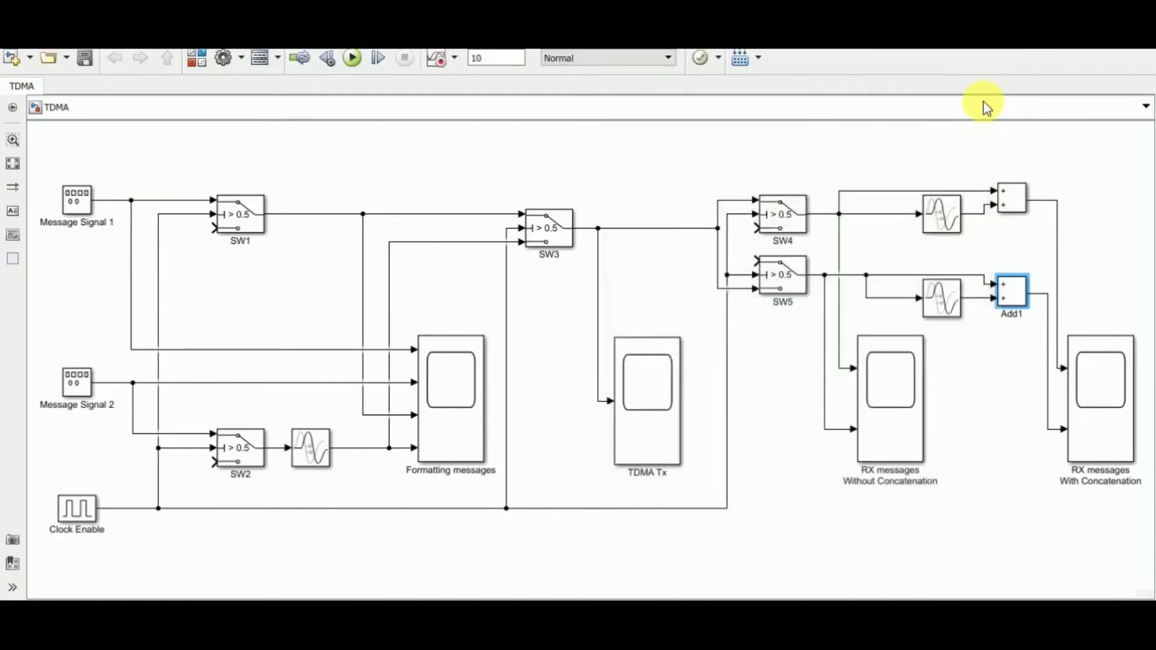
left_click(77, 198)
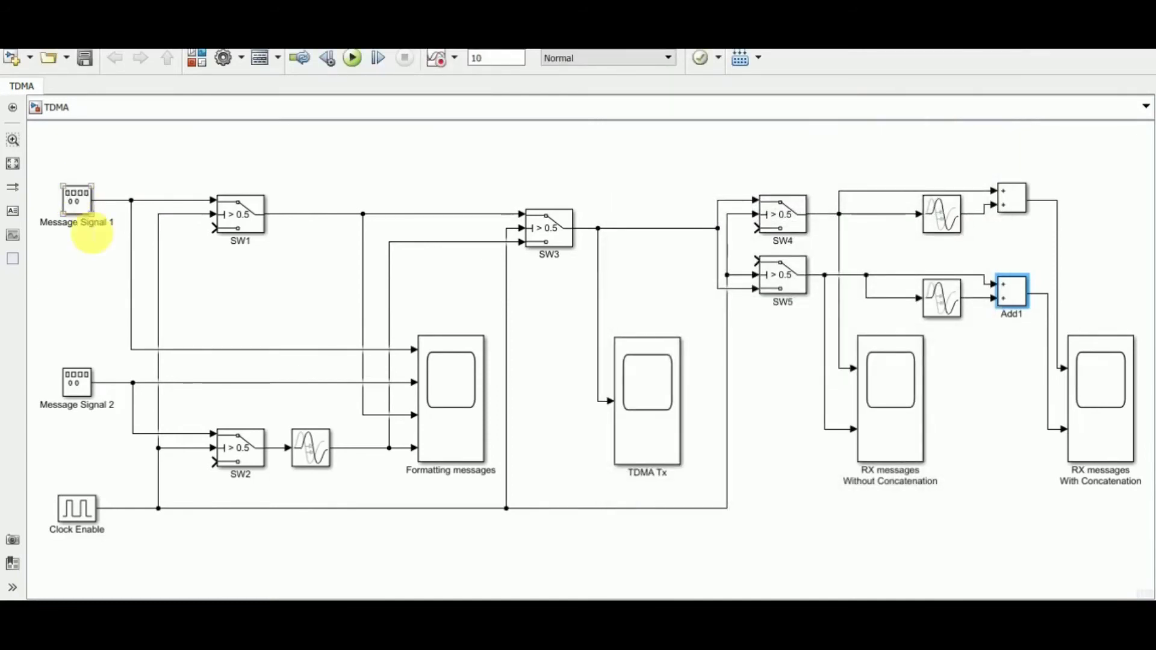
Review the Clock Enable block's period settings without changing them
left_click(84, 384)
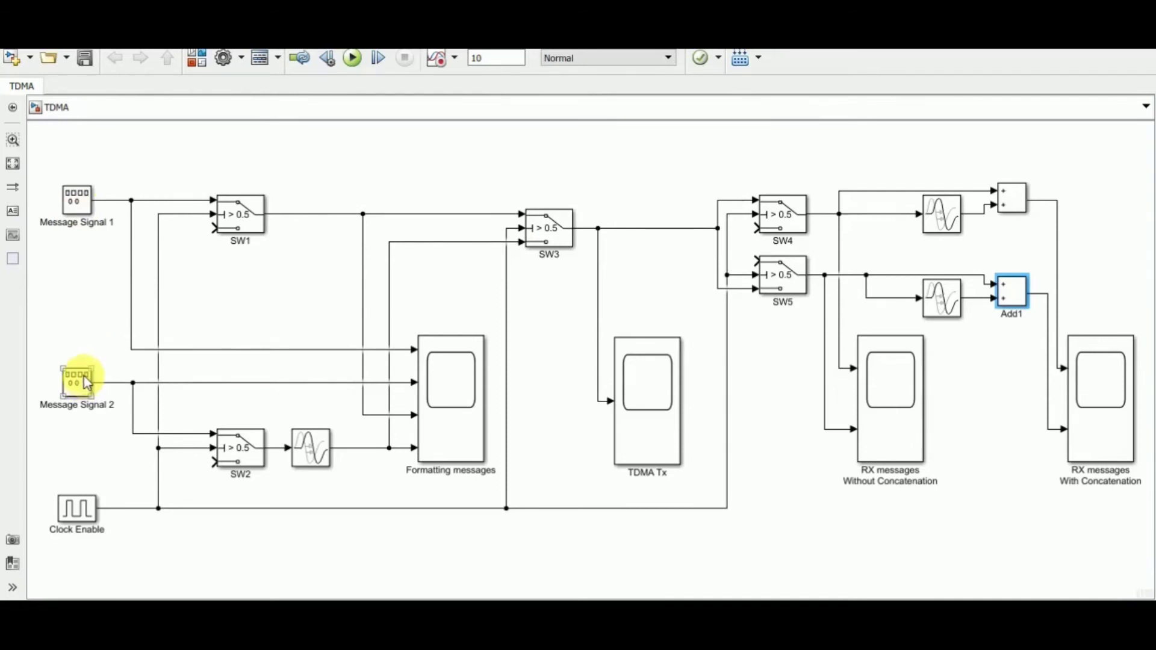
left_click(93, 508)
double_click(81, 519)
left_click_drag(243, 429, 429, 258)
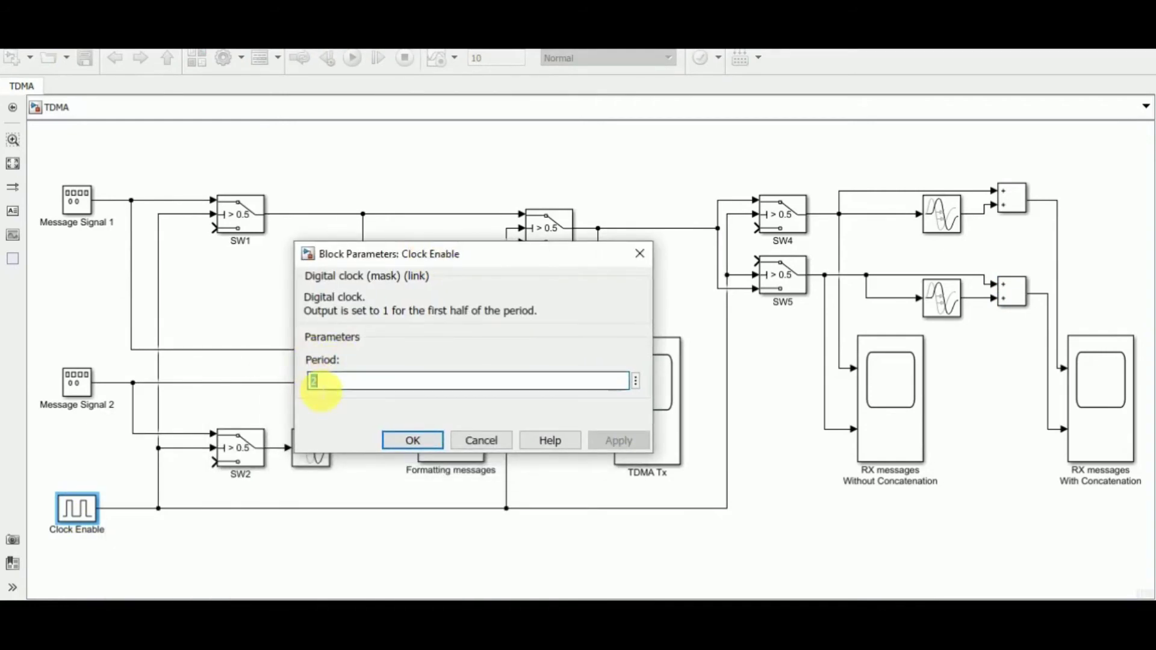
key("Return")
Confirm SW1's pass criterion (u2 > Threshold, 0.5) unchanged and snap Simulink beside OneNote
left_click(230, 220)
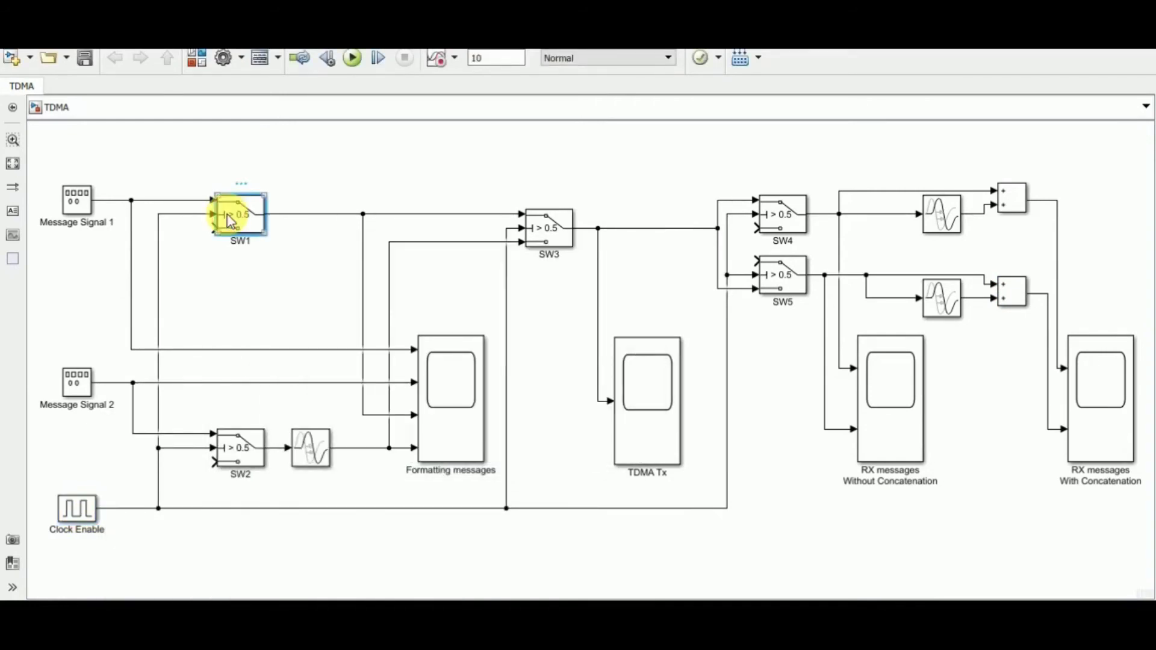
double_click(231, 220)
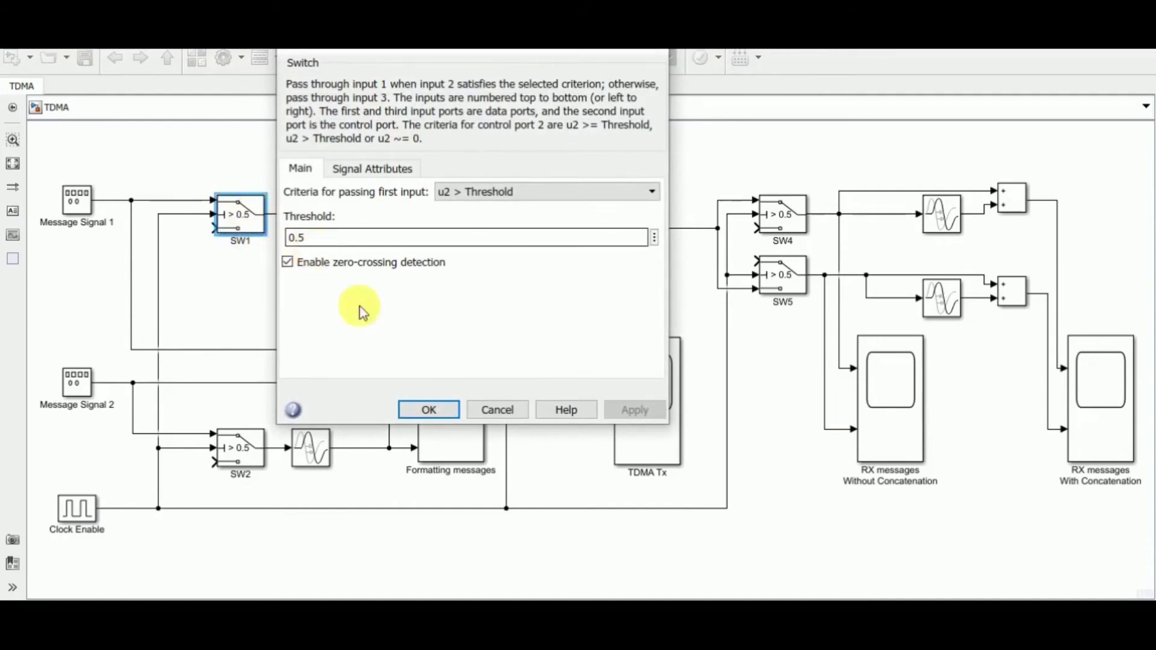
left_click(430, 411)
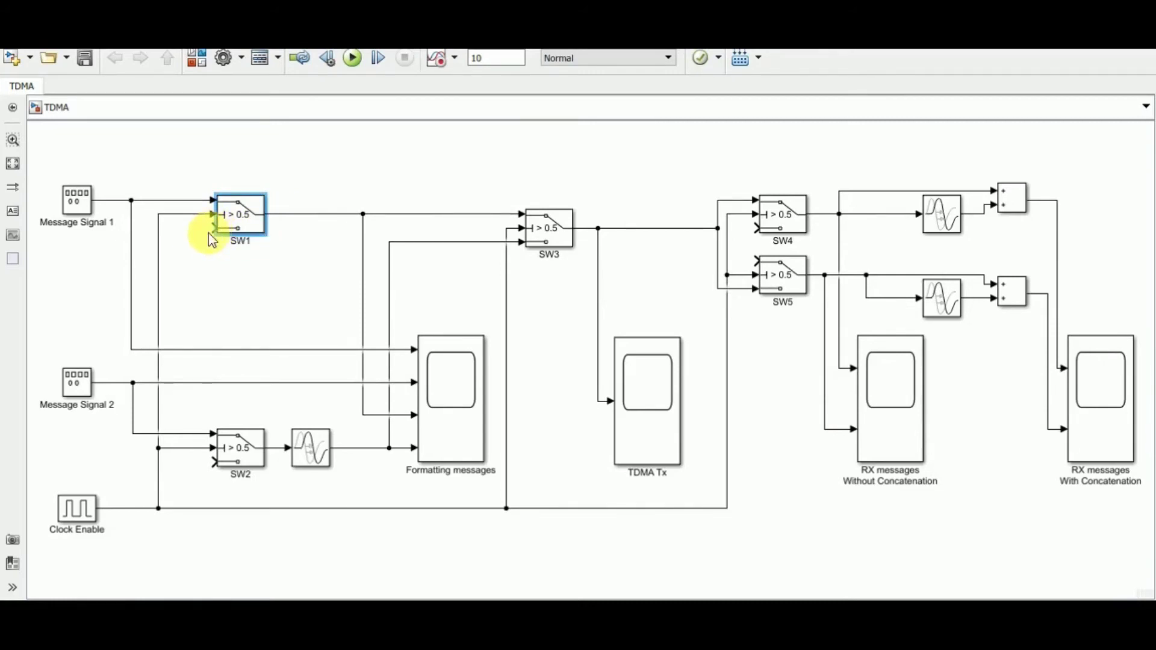
key("super+Left")
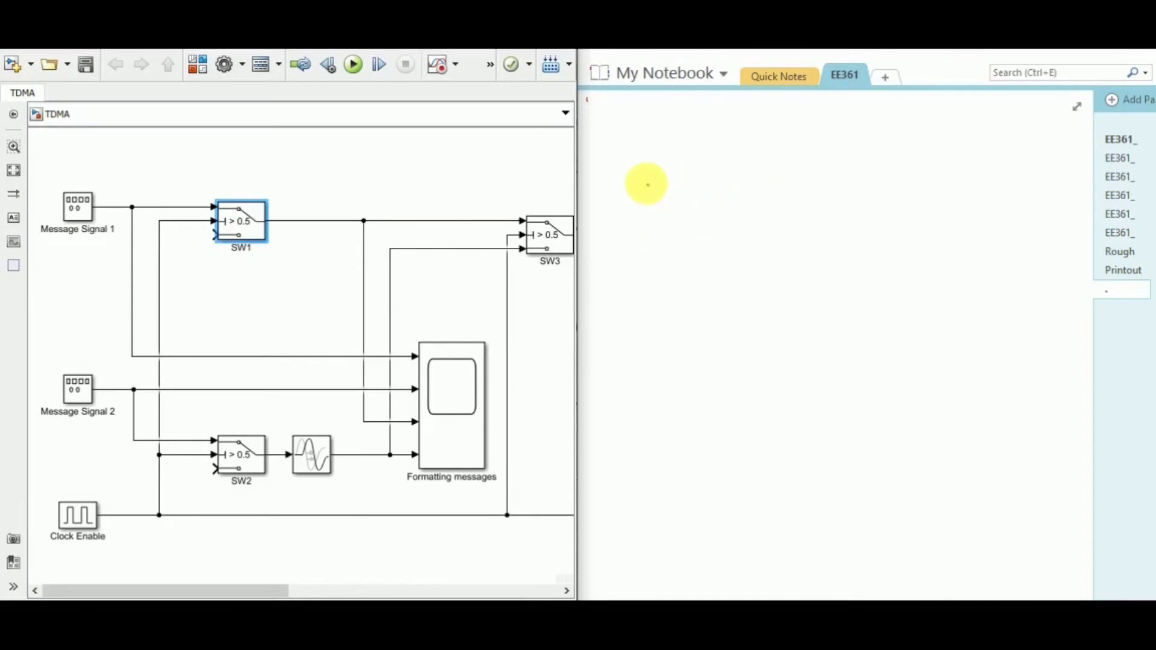
Sketch a red square-wave clock in OneNote and circle one of its pulses
left_click(627, 183)
mouse_move(620, 179)
left_mouse_down()
mouse_move(644, 180)
mouse_move(637, 149)
mouse_move(720, 145)
mouse_move(716, 130)
mouse_move(762, 133)
mouse_move(790, 163)
left_mouse_up()
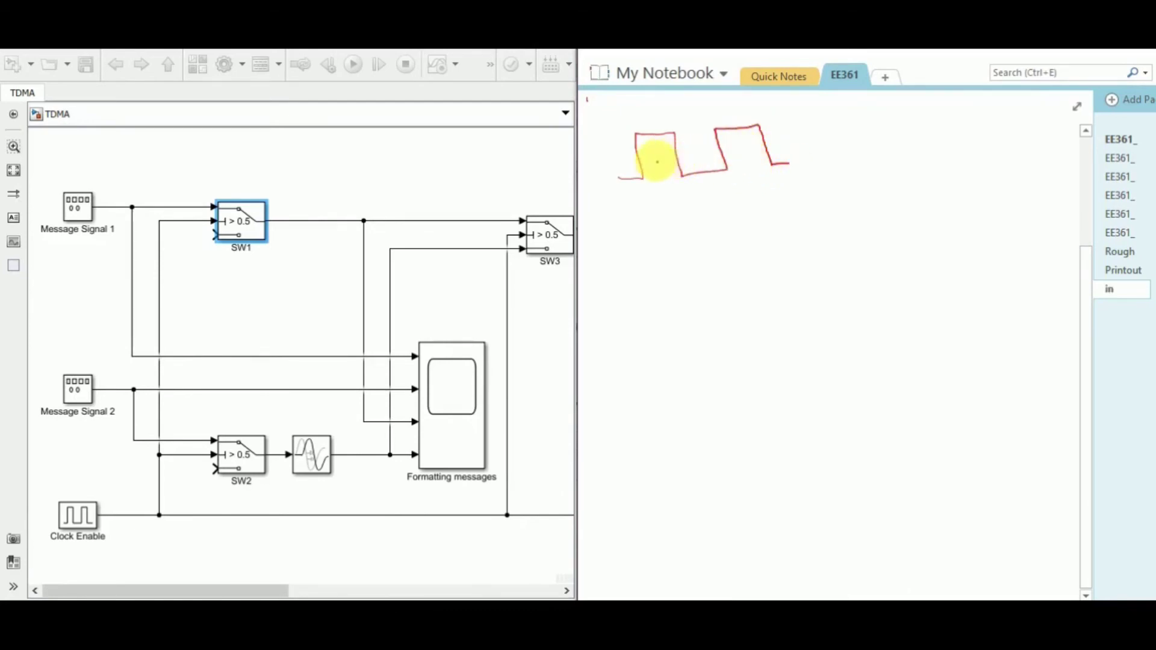
left_click_drag(669, 154, 712, 192)
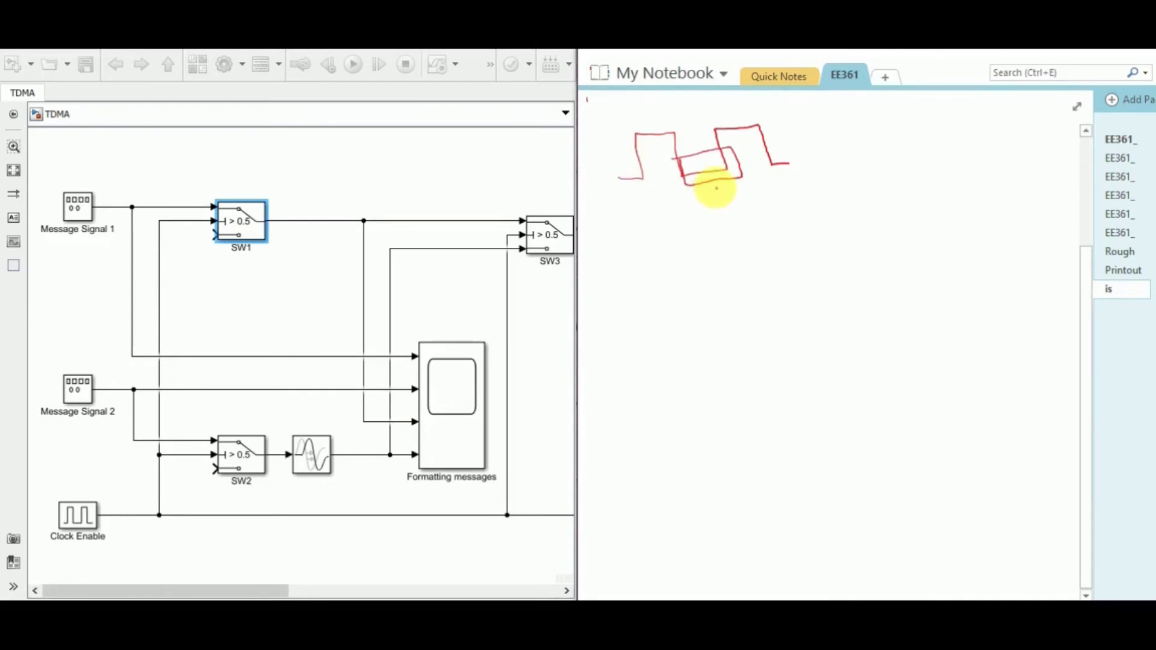
left_click_drag(741, 197, 736, 201)
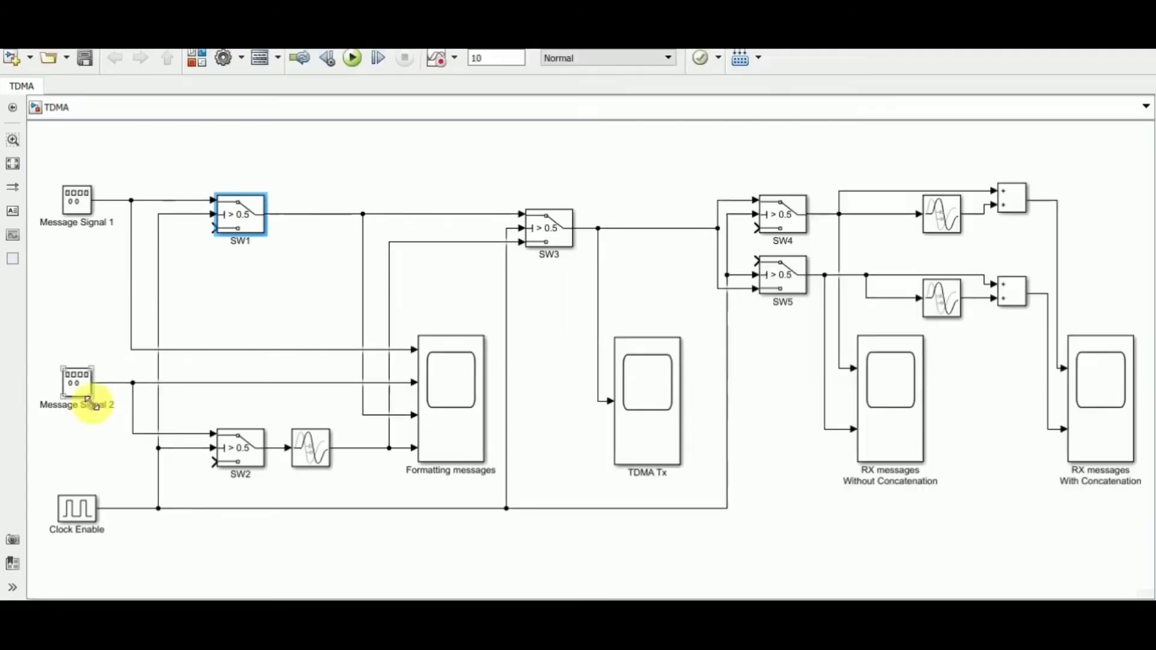
Highlight Message Signal 2 and switch SW2 in turn on the TDMA diagram
left_click(77, 392)
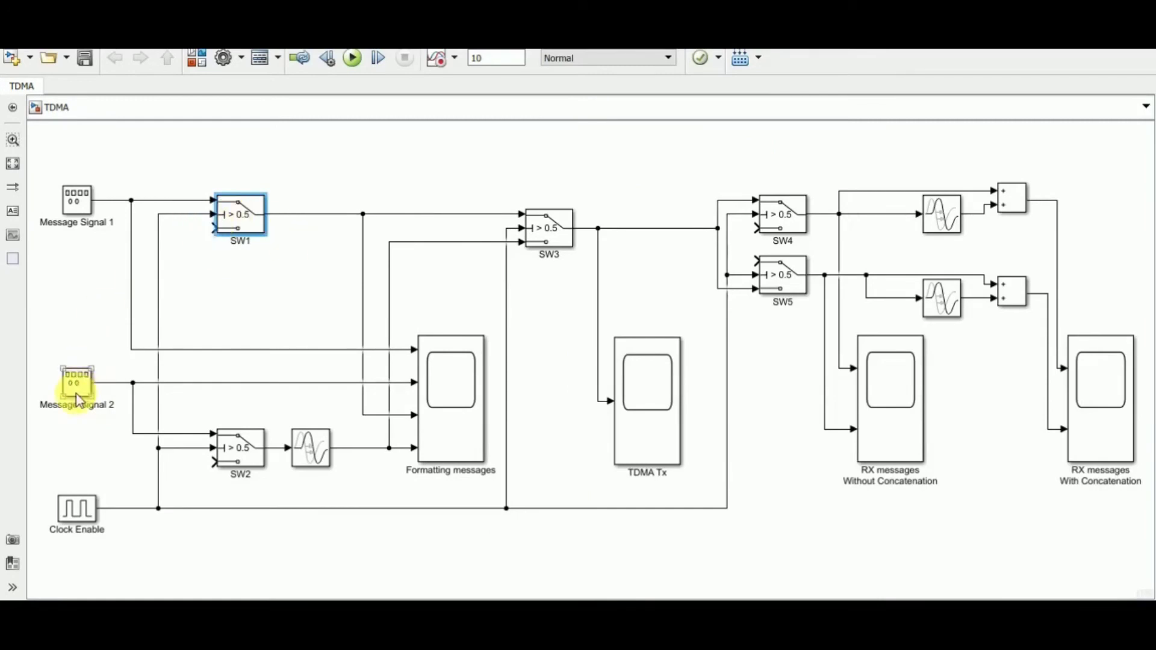
left_click(257, 459)
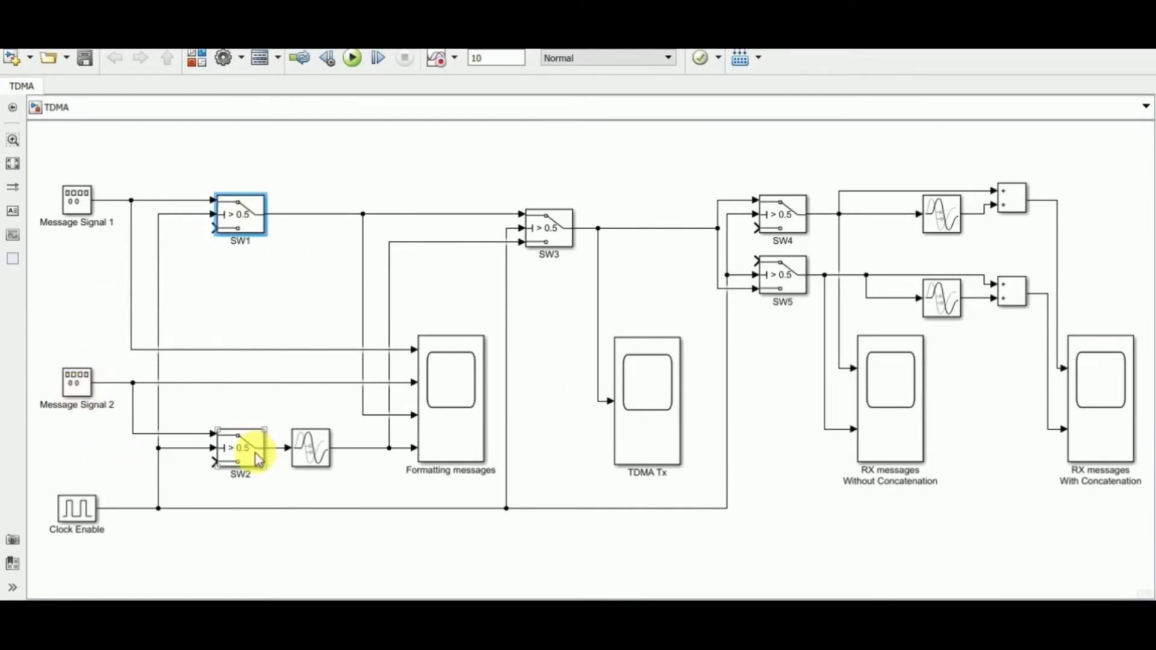
left_click(98, 488)
left_click(236, 451)
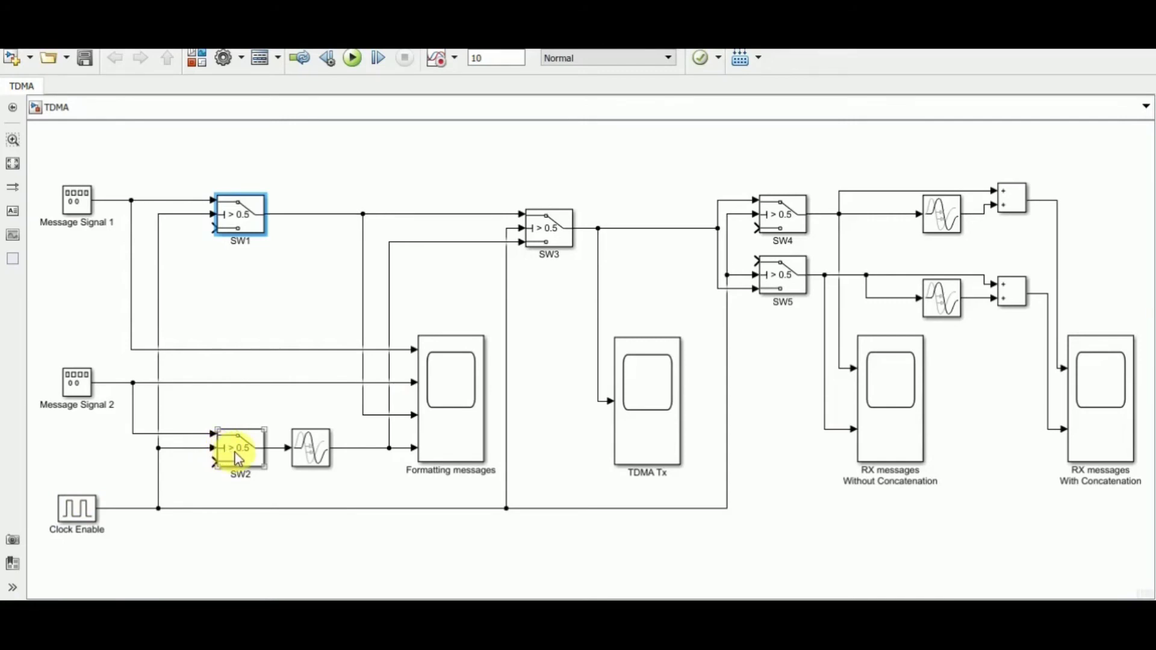
left_click(204, 441)
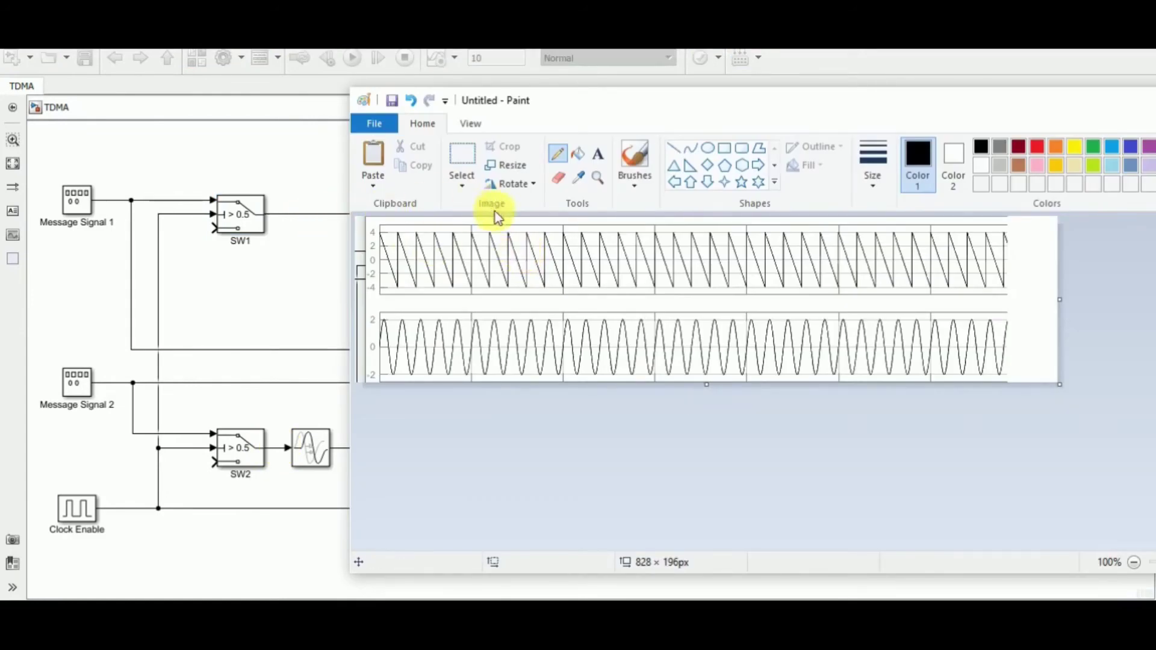
Mark crosses over time slots on the sawtooth and sine plots with the Pencil
mouse_move(486, 261)
left_mouse_down()
mouse_move(517, 263)
mouse_move(499, 269)
left_mouse_up()
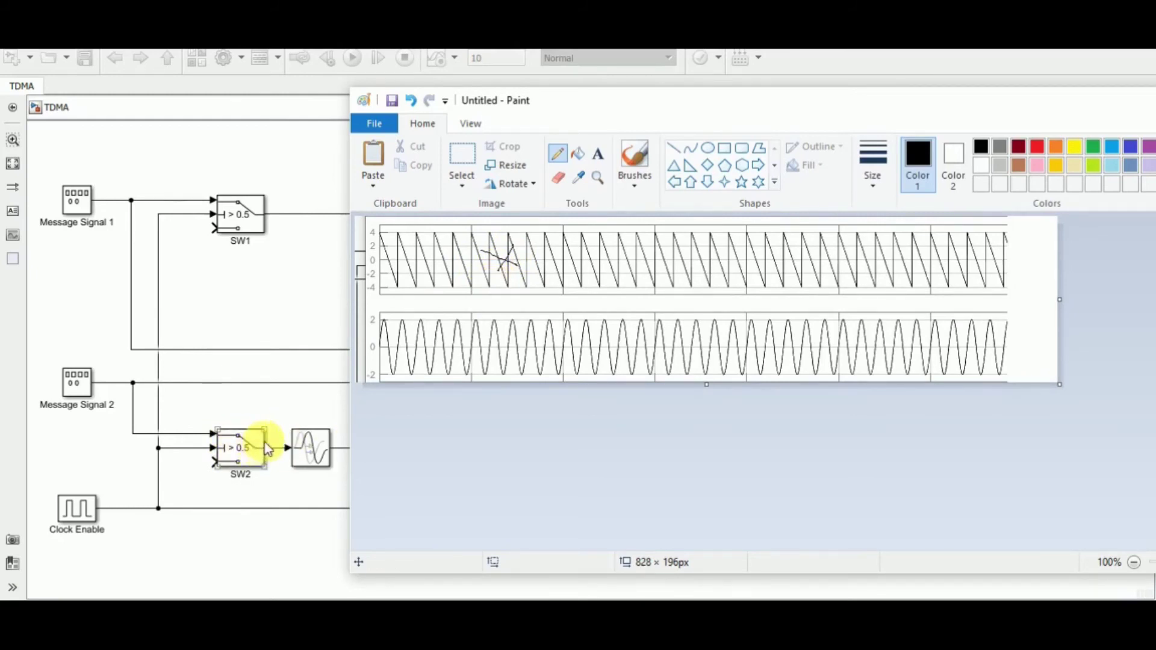
left_click_drag(691, 246, 701, 265)
left_click_drag(702, 247, 697, 266)
left_click_drag(708, 341, 703, 348)
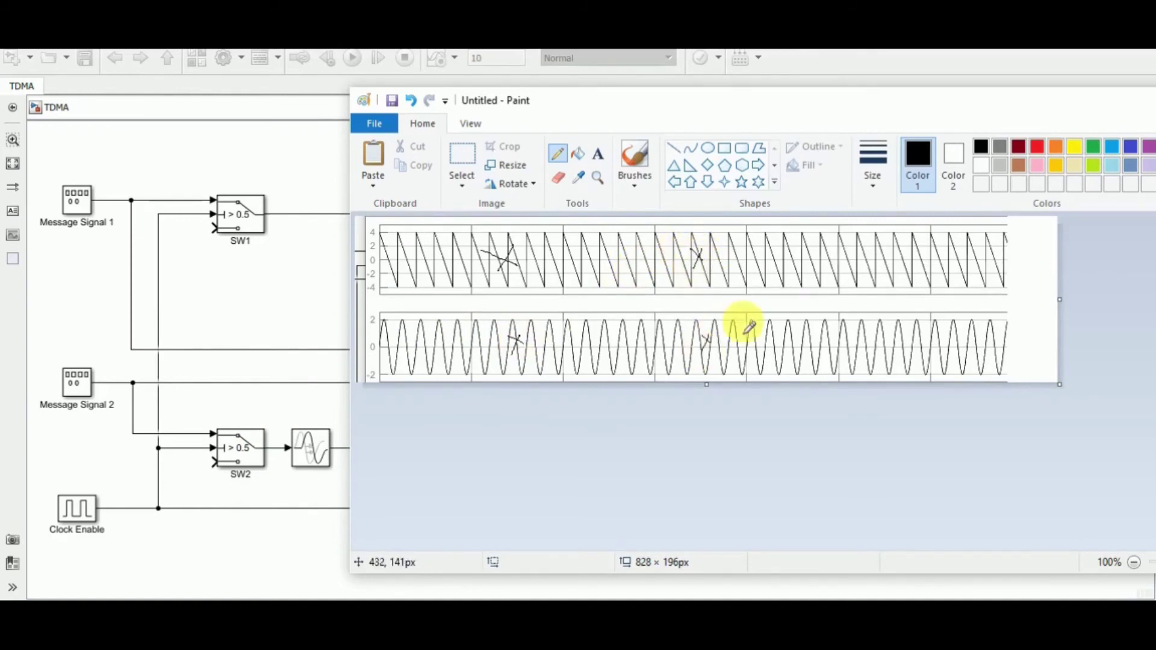
left_click_drag(873, 258, 871, 266)
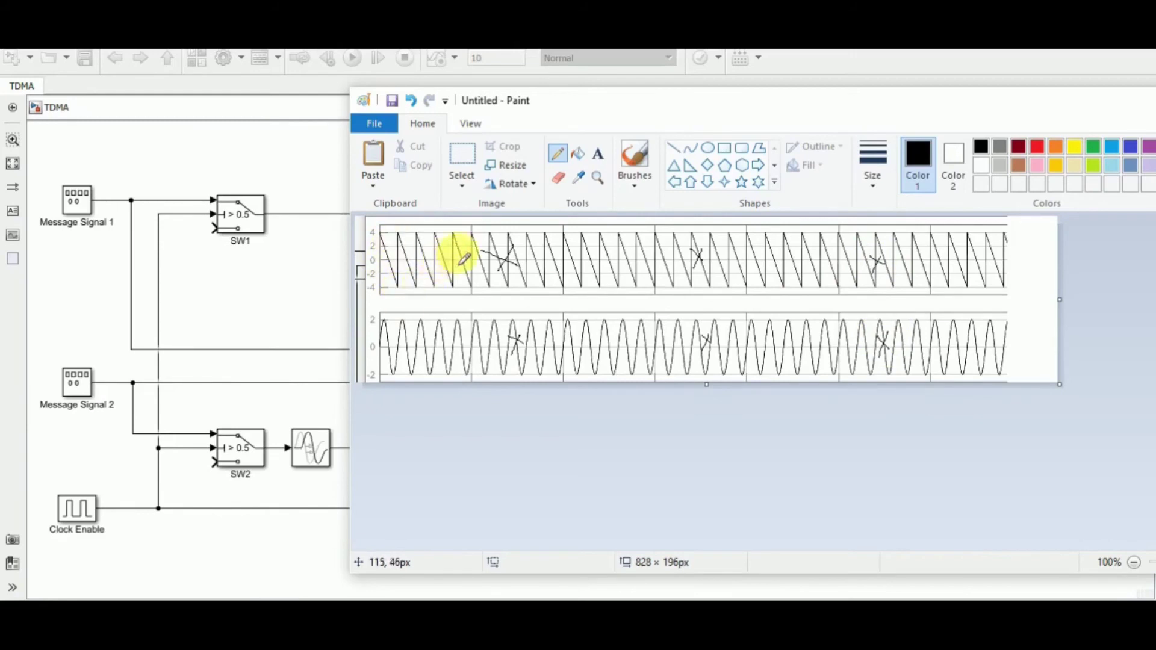
Draw flat lines across two sawtooth slots and three sine slots
left_click_drag(473, 260, 548, 258)
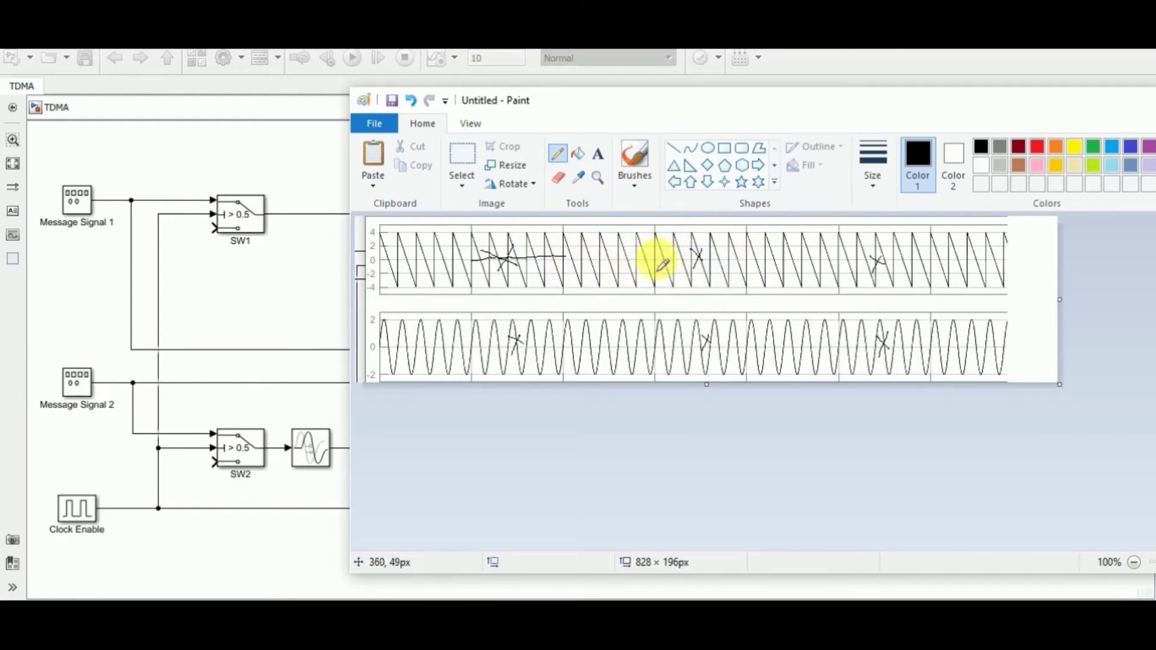
left_click_drag(655, 261, 708, 259)
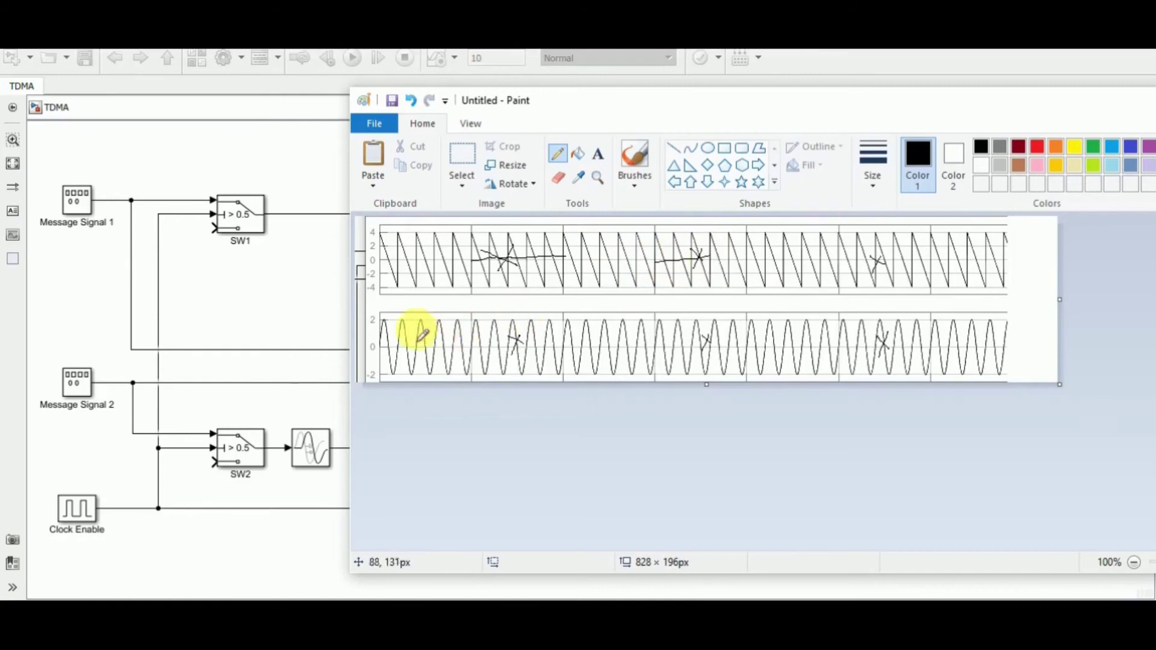
left_click_drag(473, 347, 554, 340)
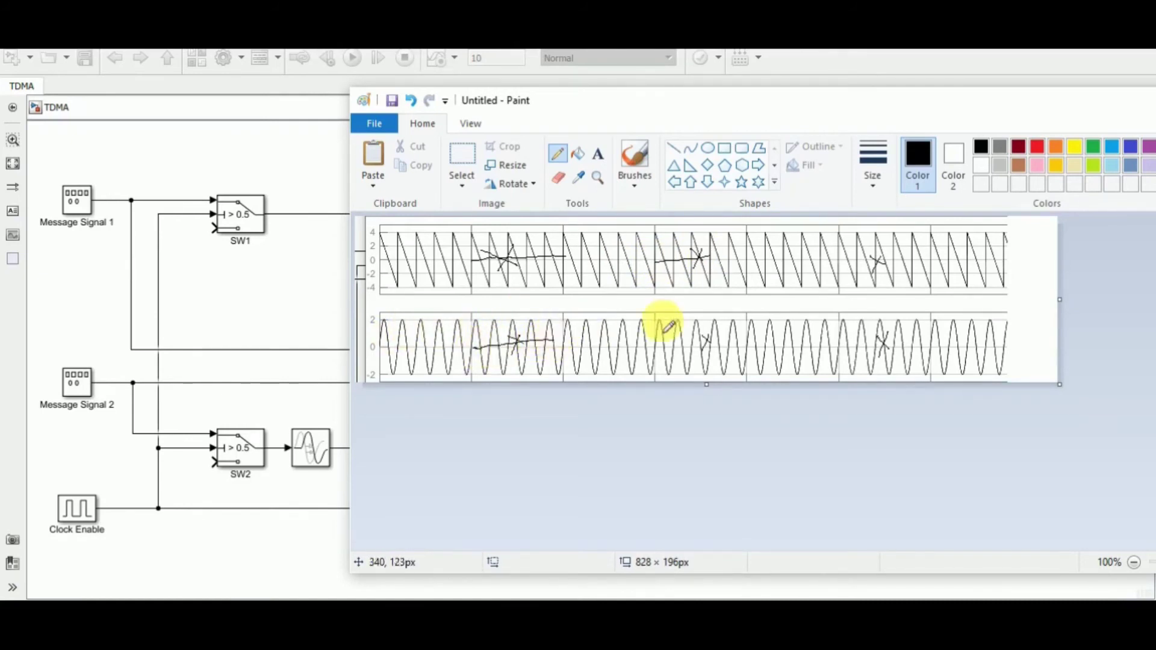
left_click_drag(666, 346, 749, 343)
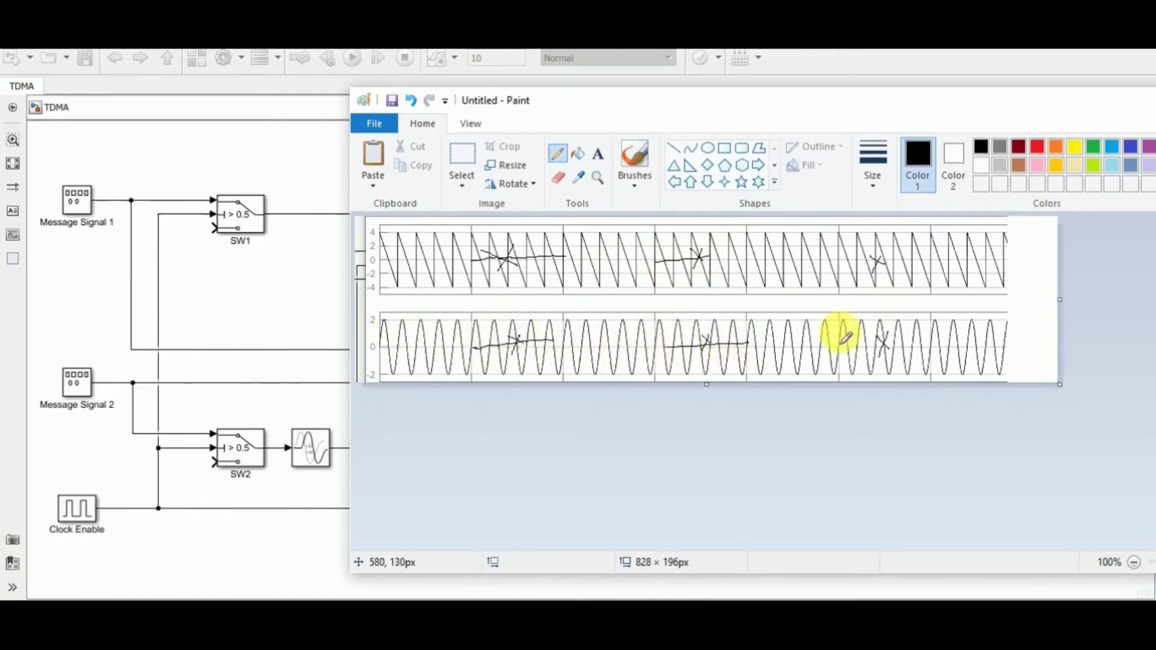
left_click_drag(842, 348, 934, 345)
Copy the first-slot snippets of the sawtooth and sine plots and place them side by side
key("ctrl+v")
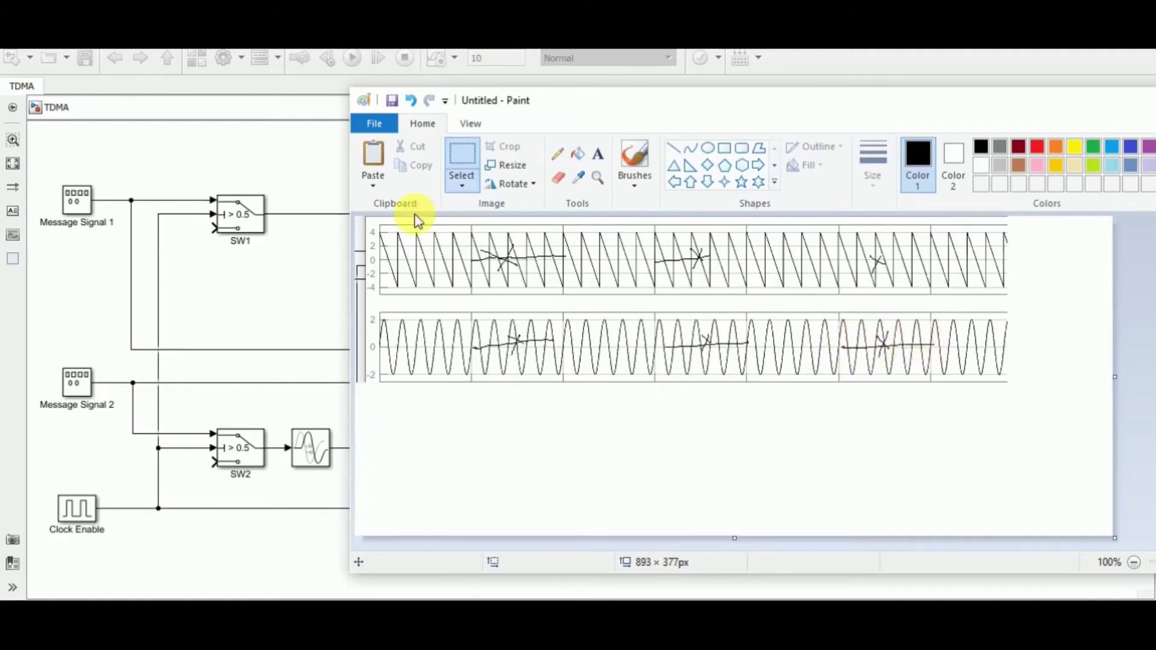
left_click_drag(378, 231, 452, 426)
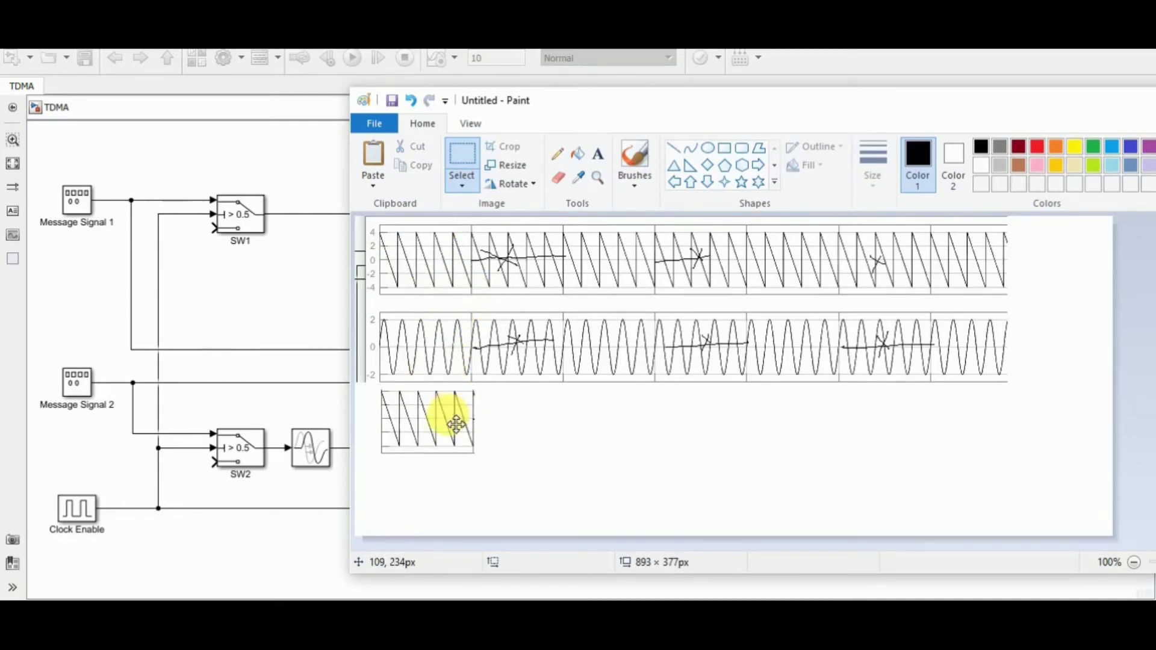
left_click_drag(374, 314, 472, 380)
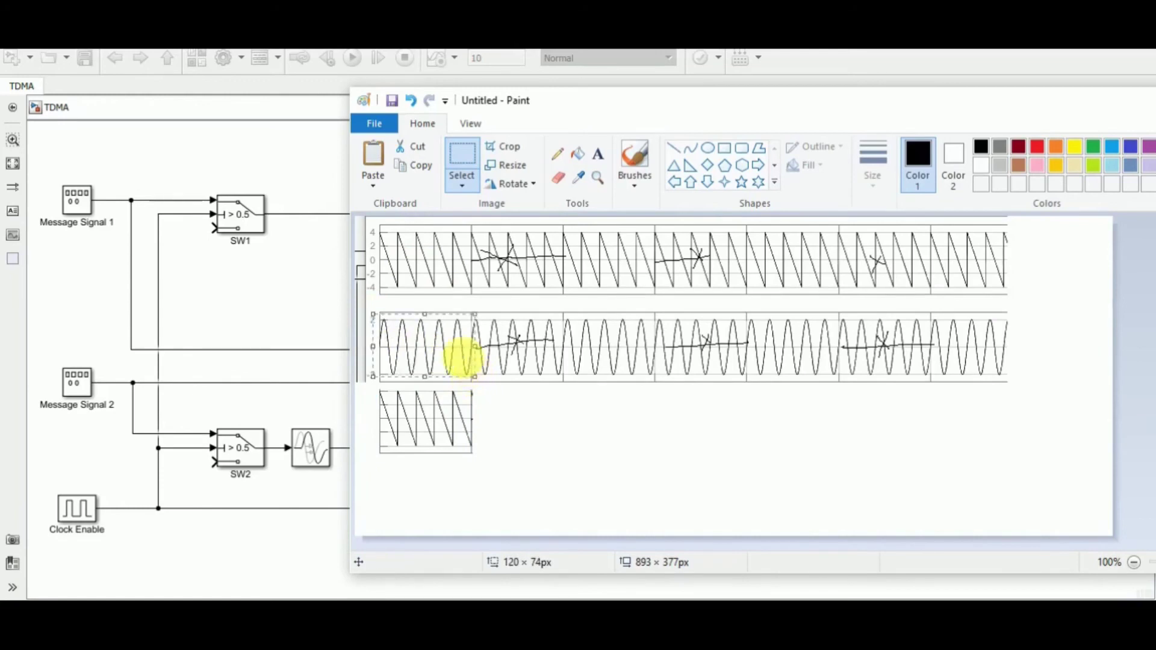
key("ctrl+c")
key("ctrl+v")
left_click_drag(392, 230, 535, 425)
left_click(647, 458)
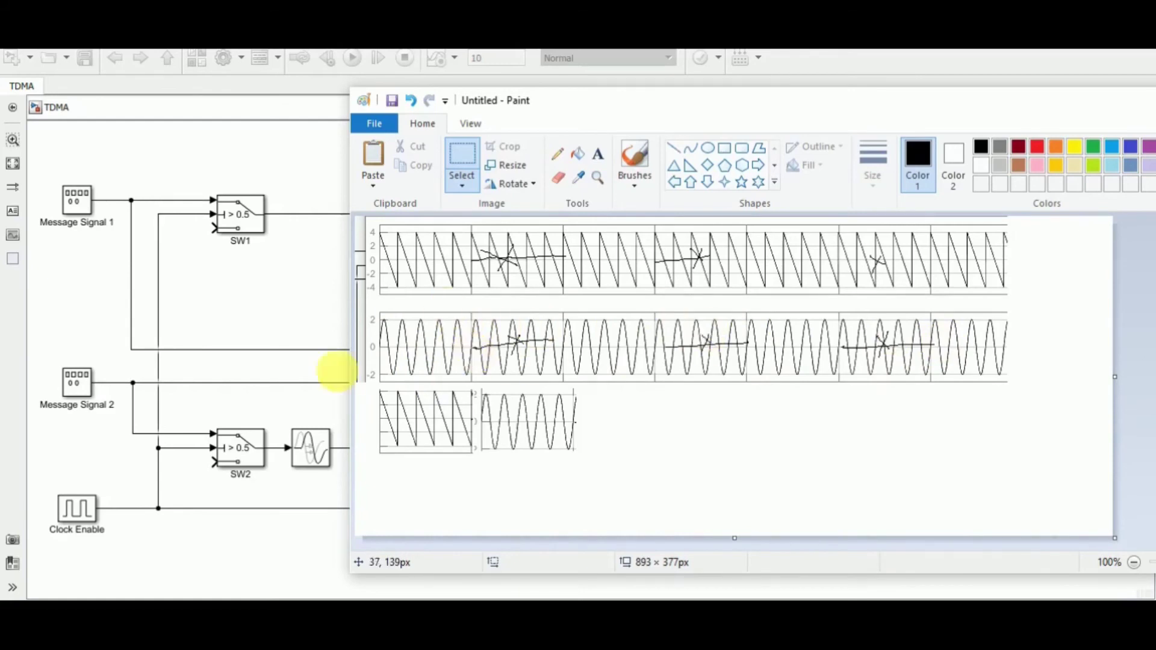
left_click(314, 491)
Check Transport Delay's time delay of 1, view the Formatting messages scope, then return to Paint
double_click(308, 449)
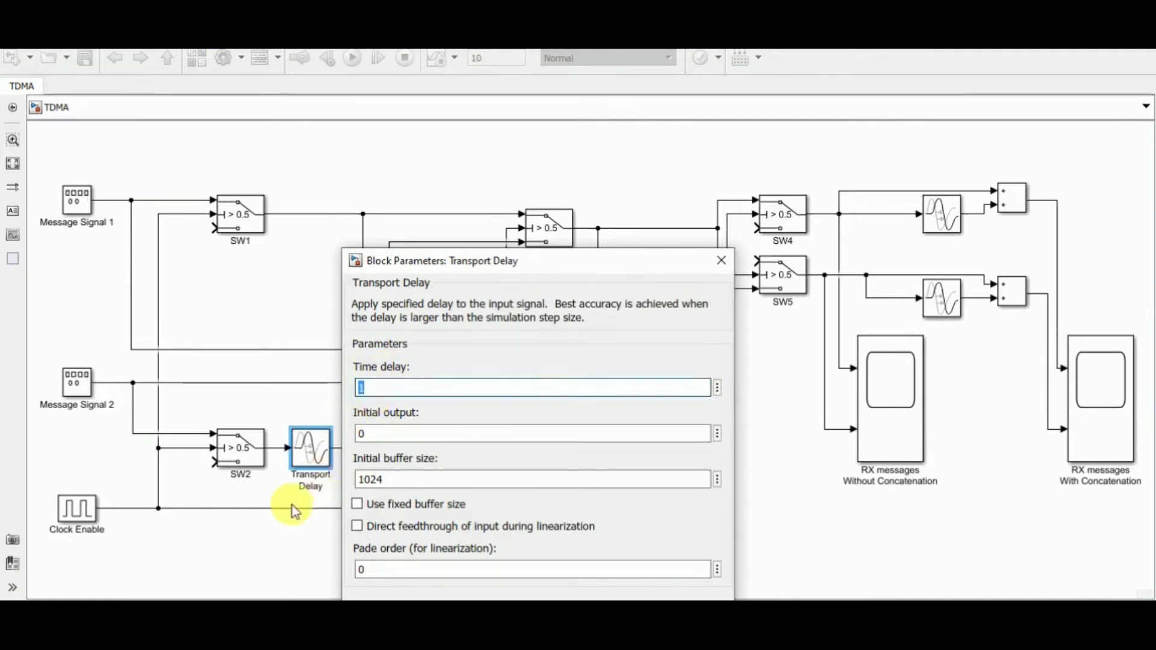
key("Return")
left_click(457, 403)
double_click(457, 402)
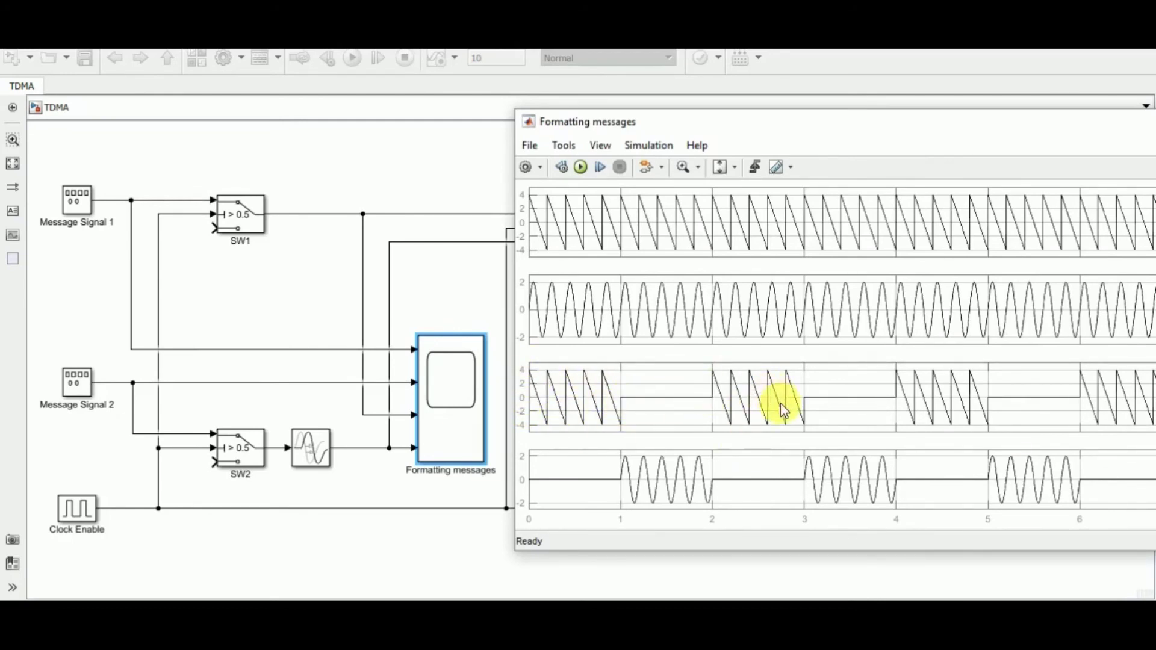
key("alt+Tab")
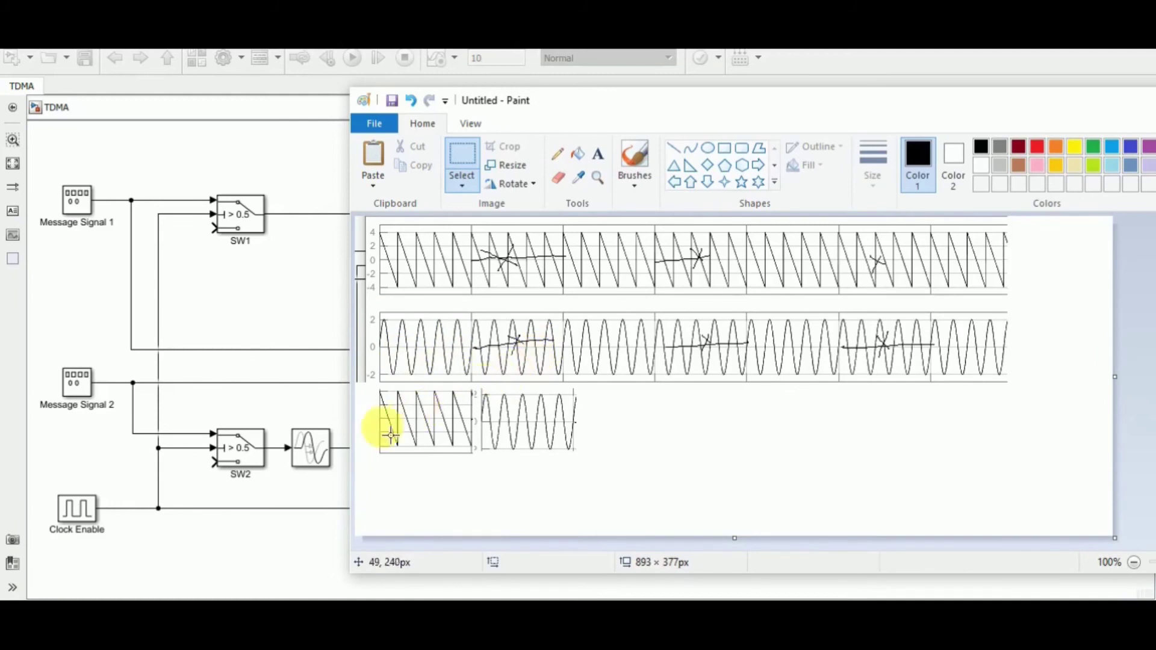
left_click(313, 481)
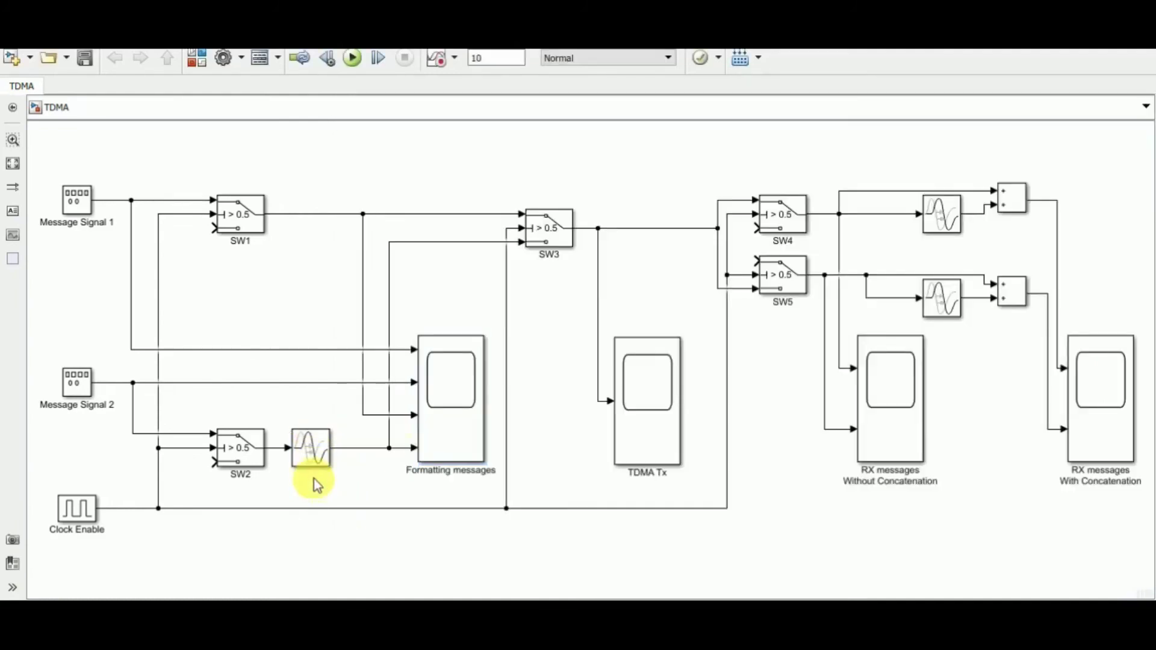
double_click(433, 400)
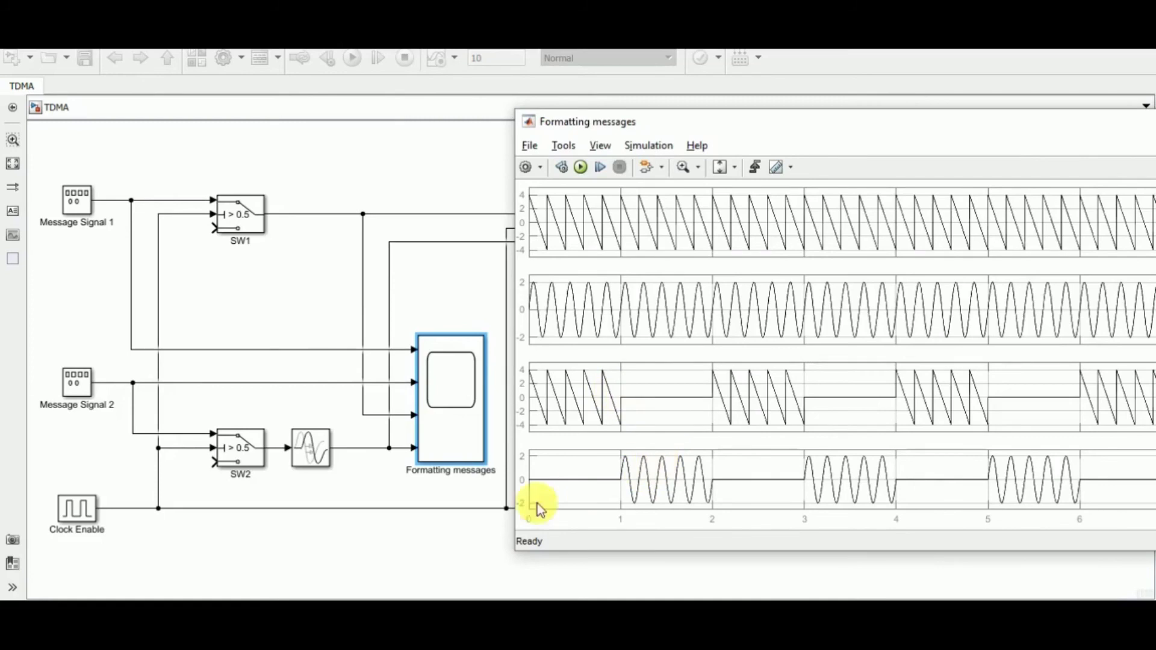
left_click(479, 550)
left_click(554, 241)
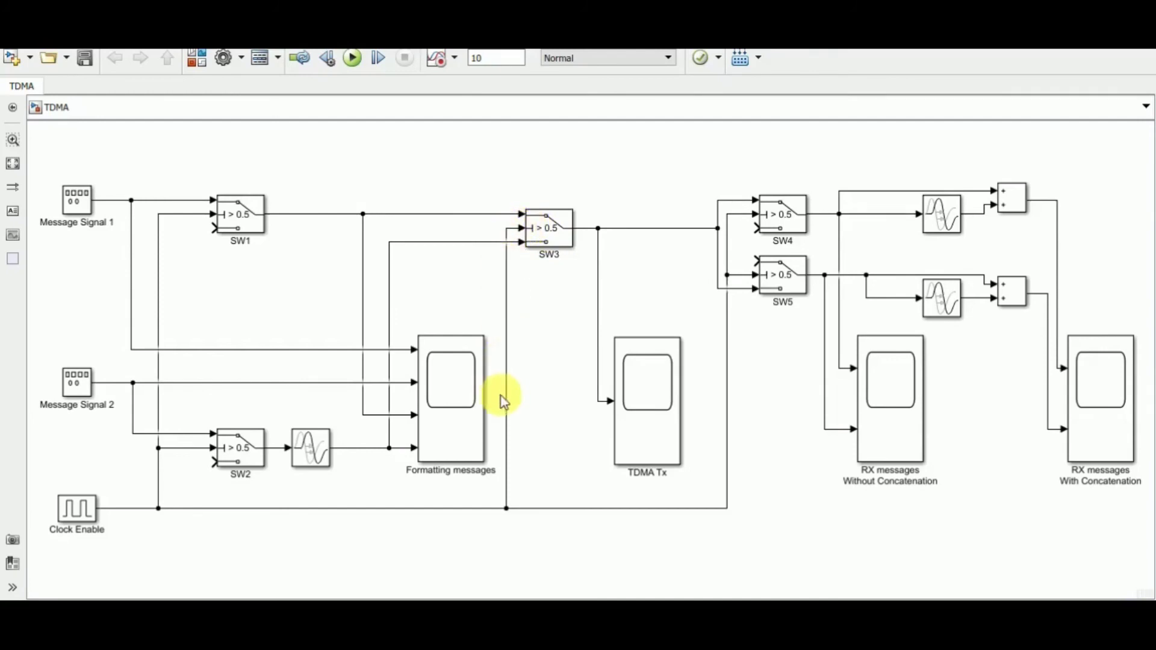
left_click(91, 548)
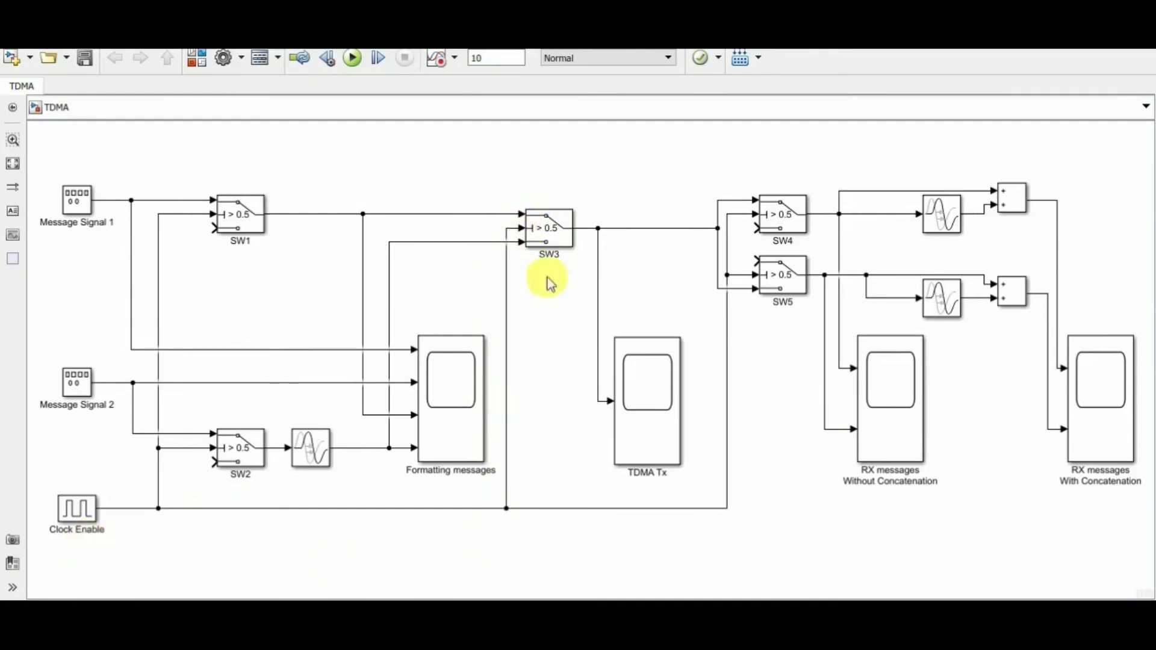
left_click(70, 513)
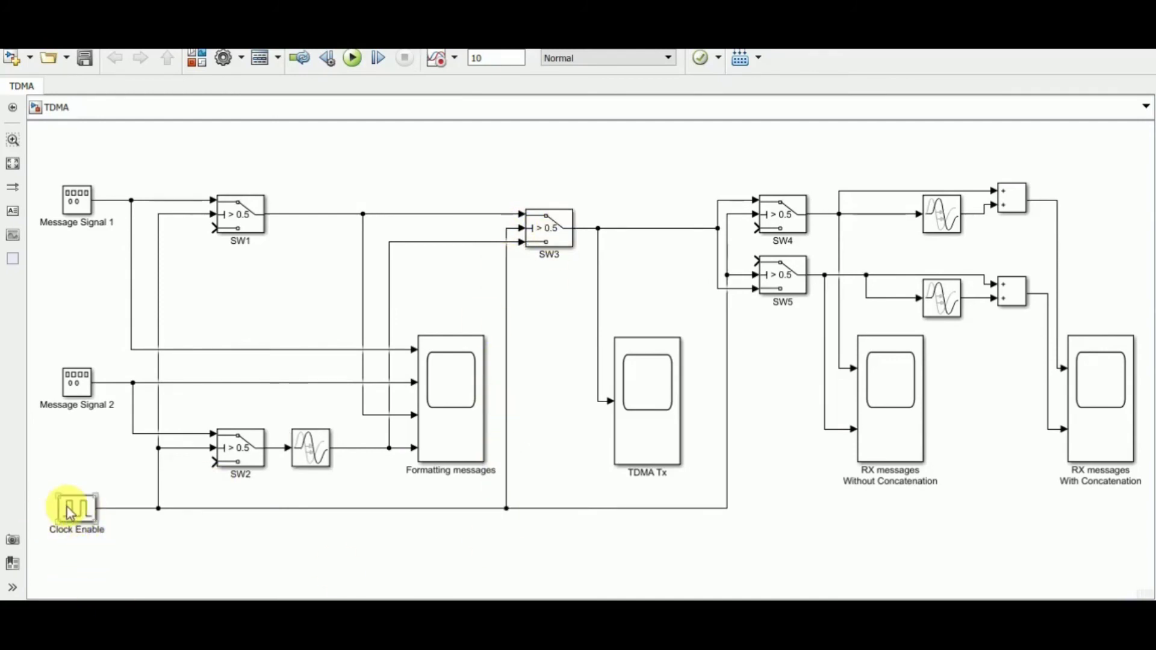
left_click(402, 373)
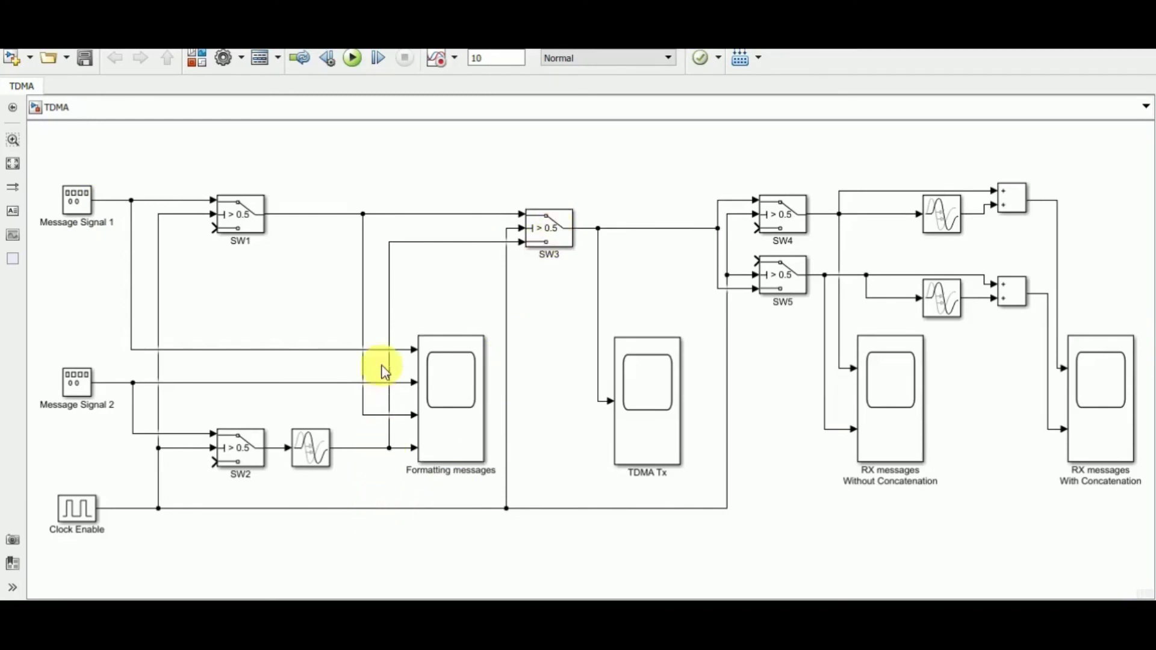
left_click(530, 244)
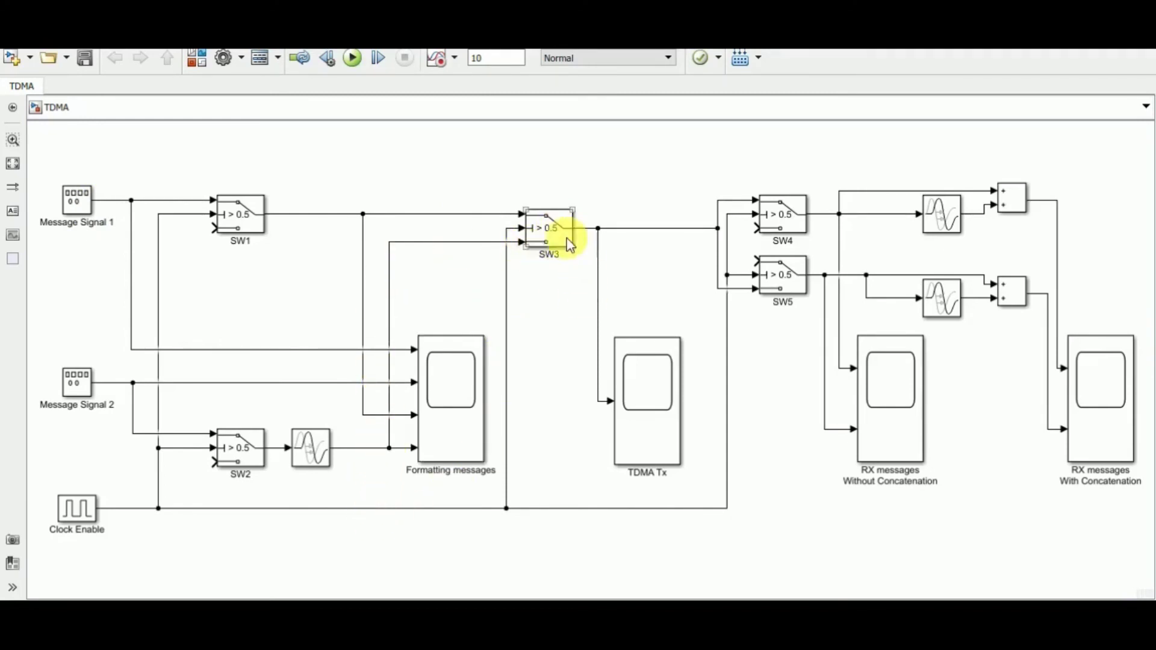
double_click(660, 443)
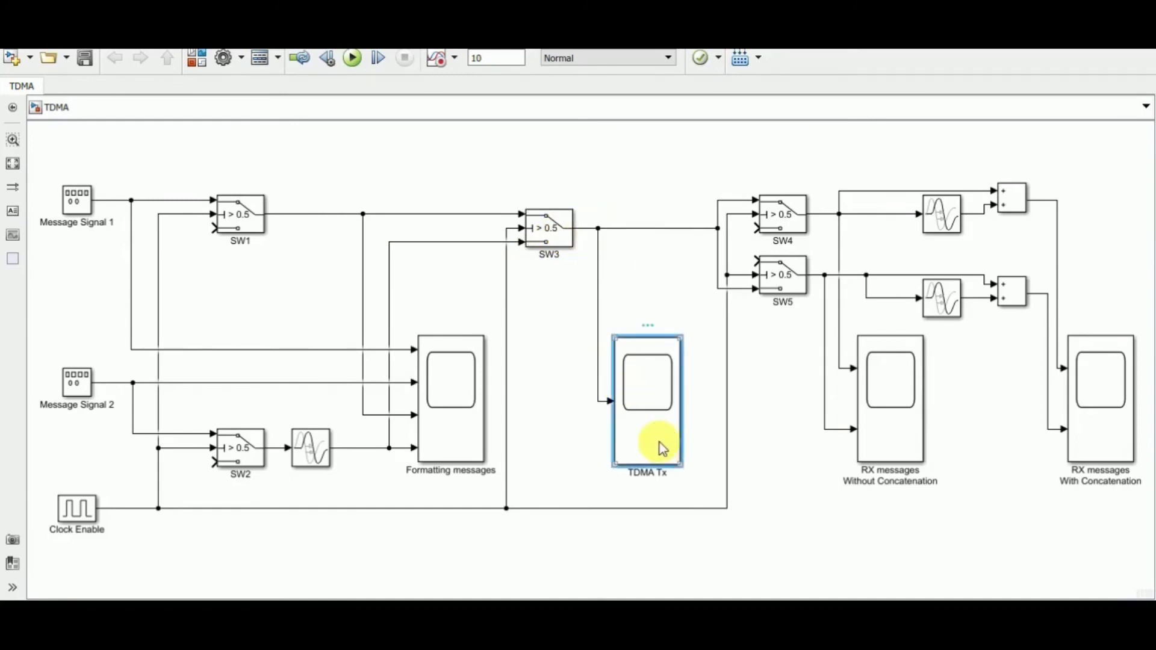
left_click_drag(815, 134, 811, 148)
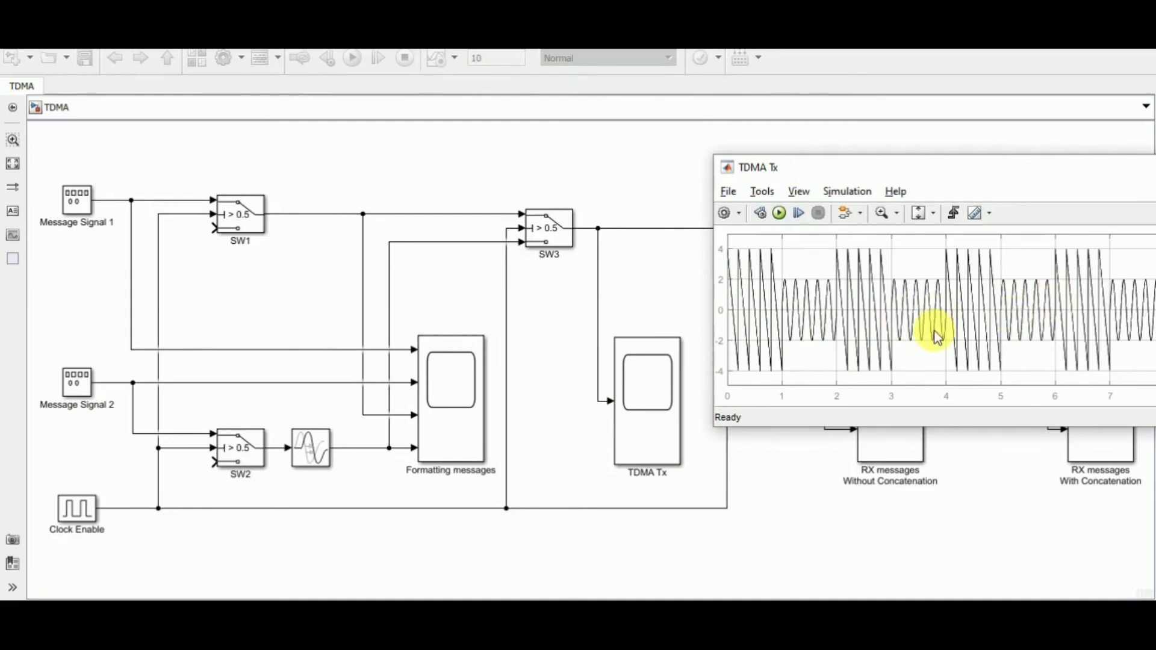
left_click(807, 477)
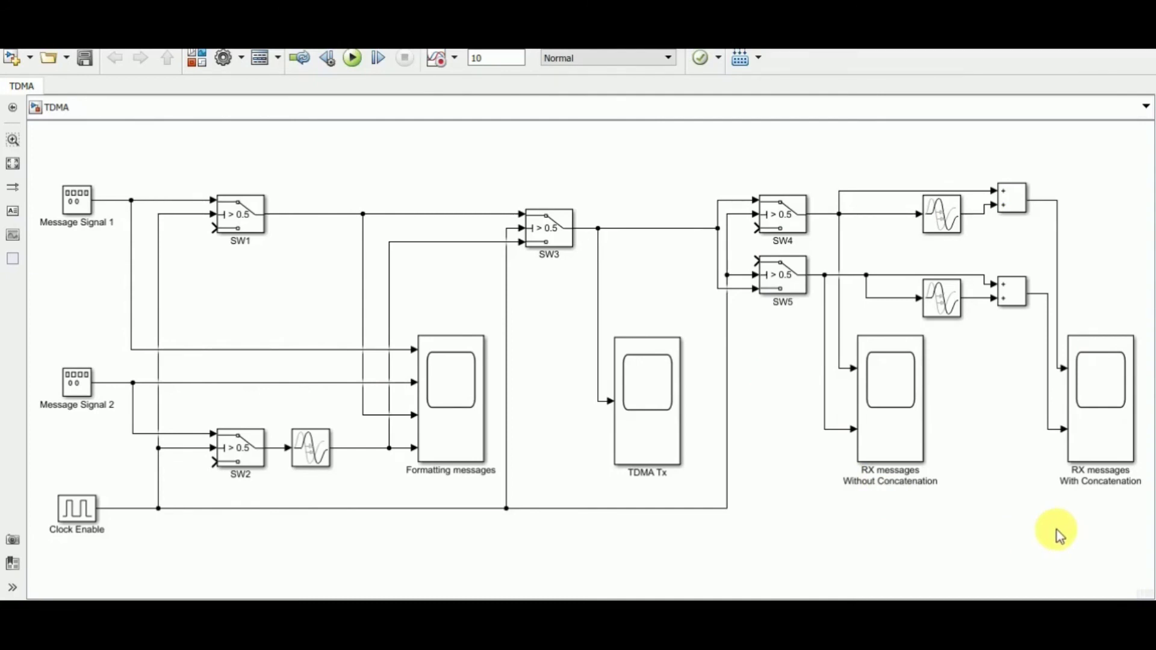
Point out receiver switches SW4, SW3 and SW5 in turn on the diagram
left_click(776, 220)
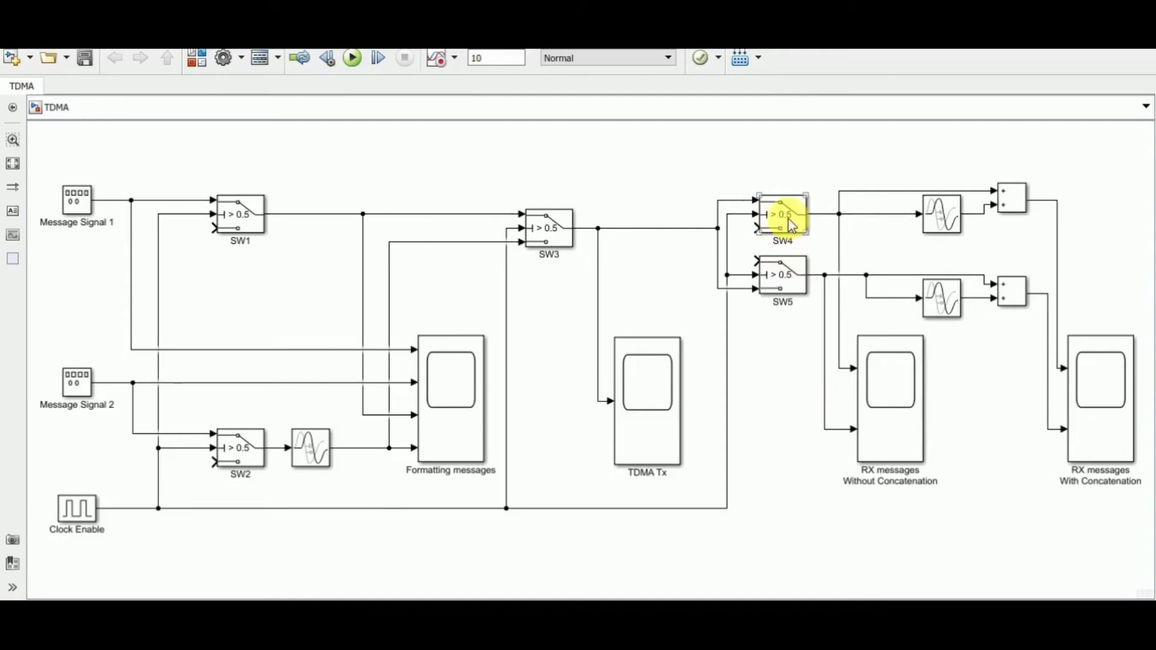
left_click(557, 220)
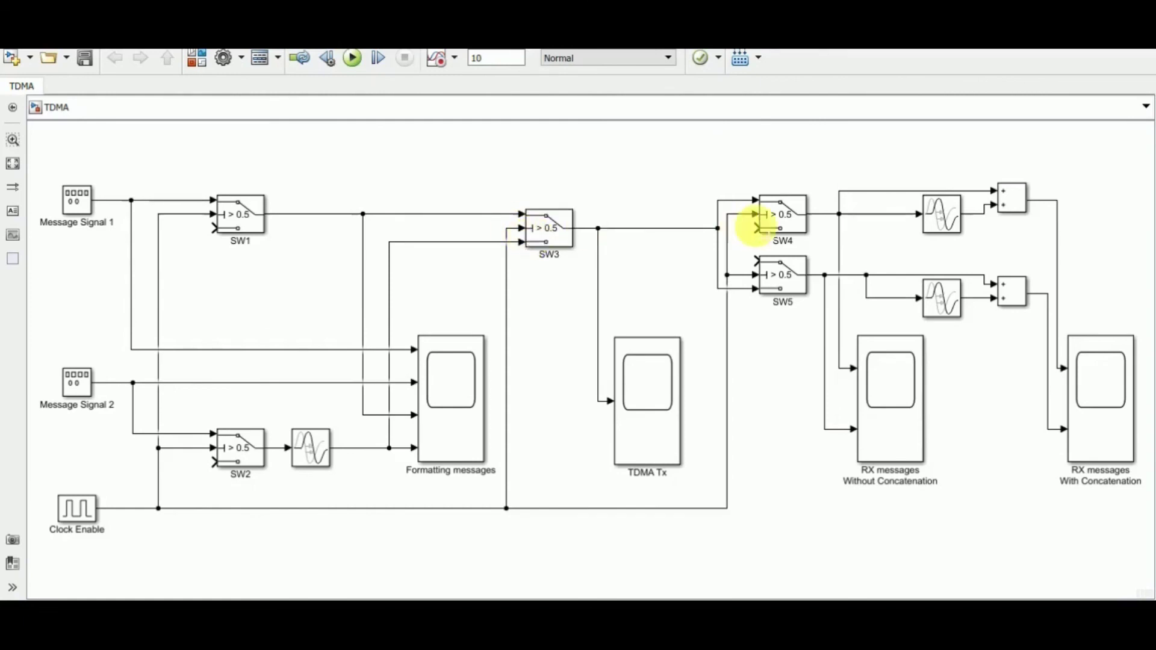
left_click(783, 220)
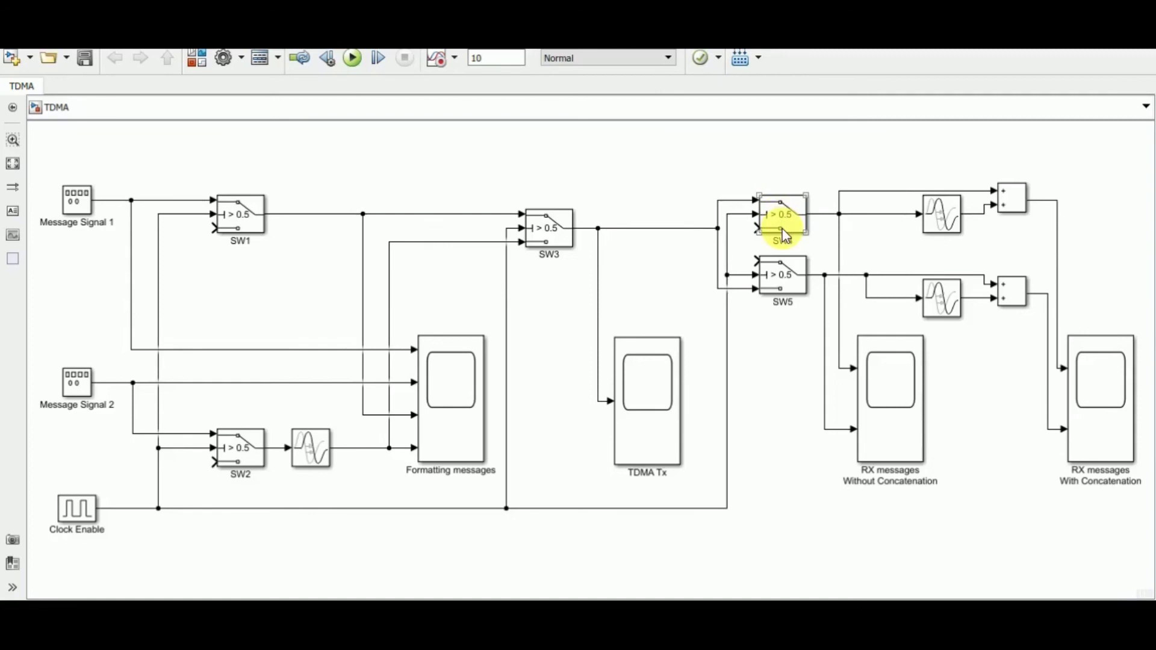
left_click(778, 283)
left_click(680, 238)
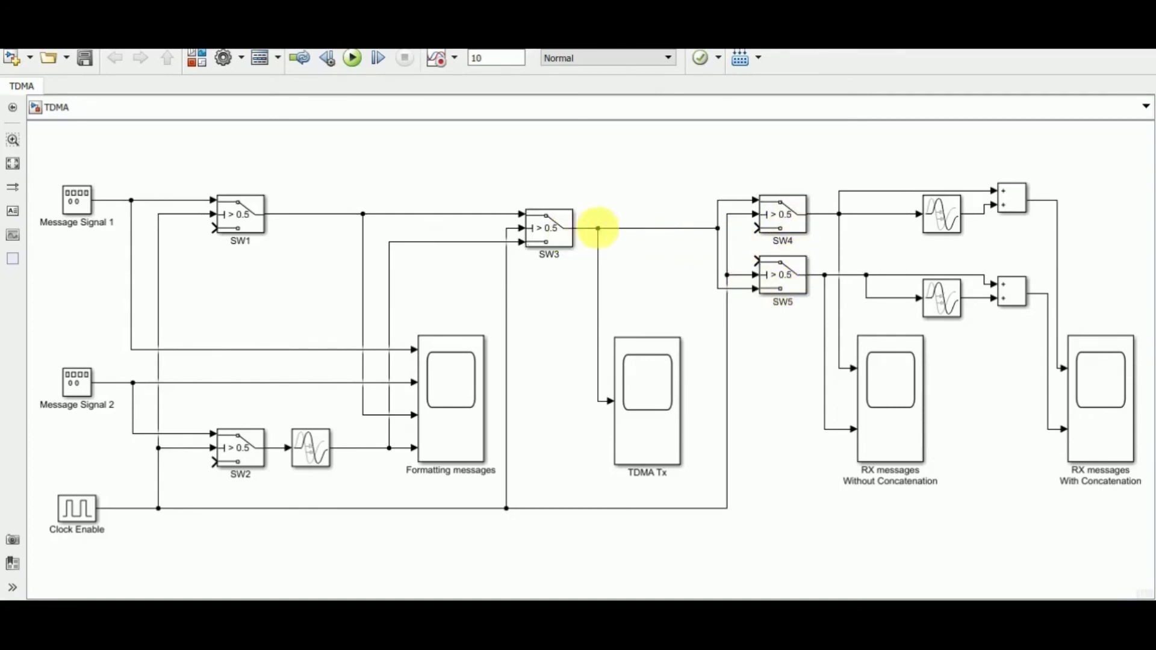
left_click(764, 291)
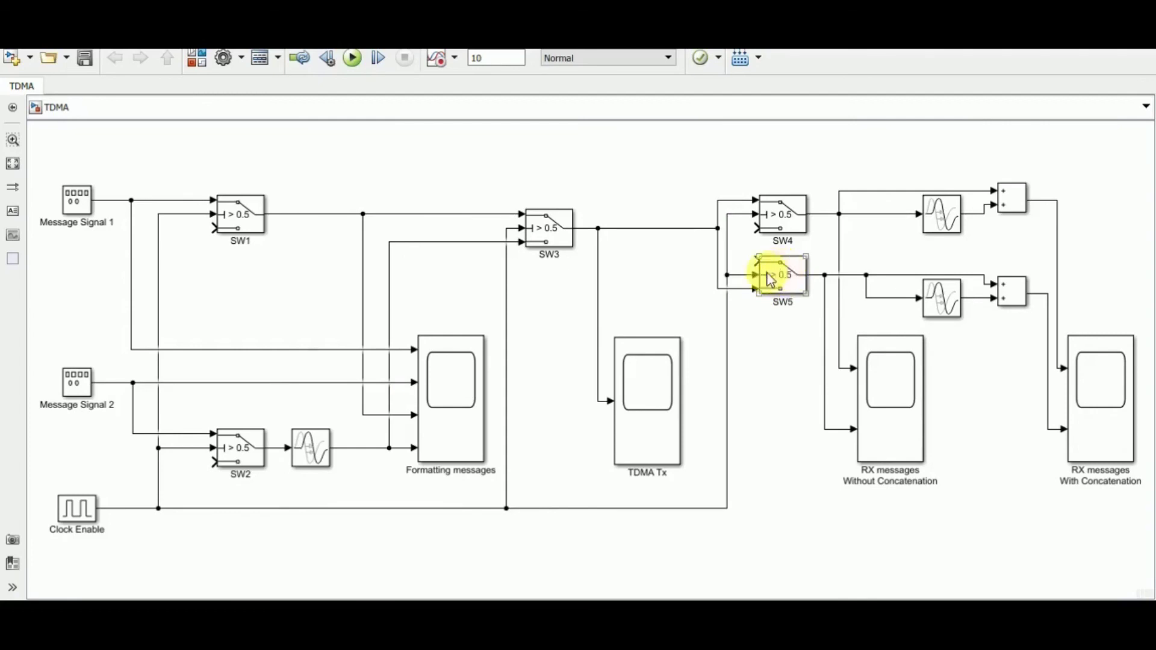
left_click(709, 244)
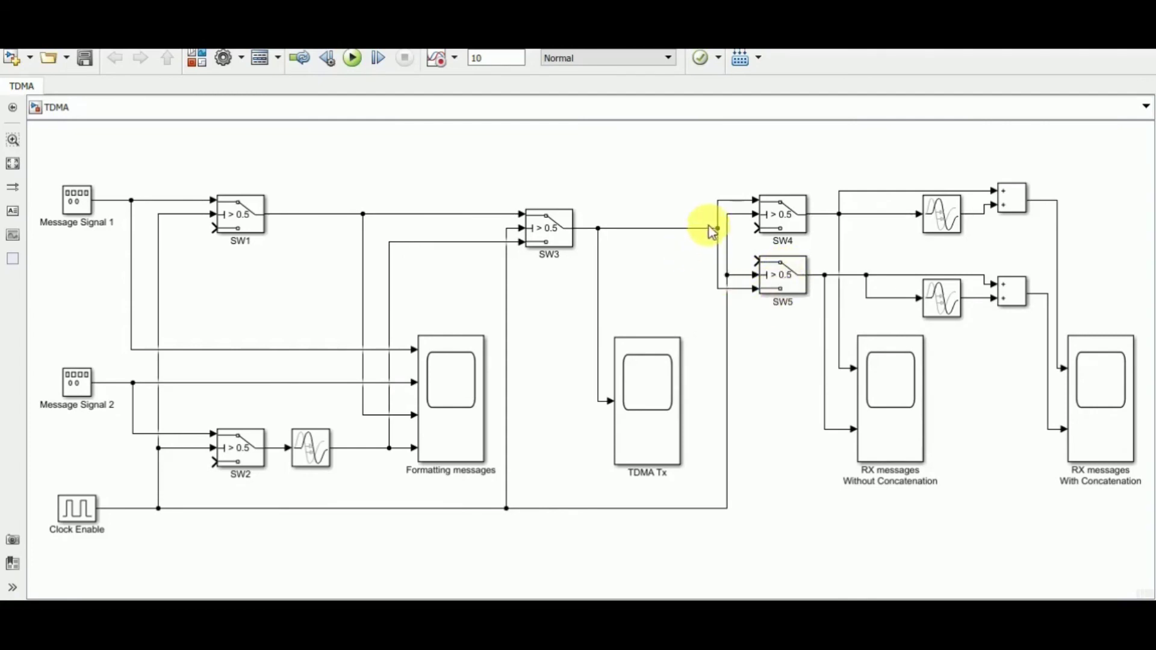
left_click(768, 283)
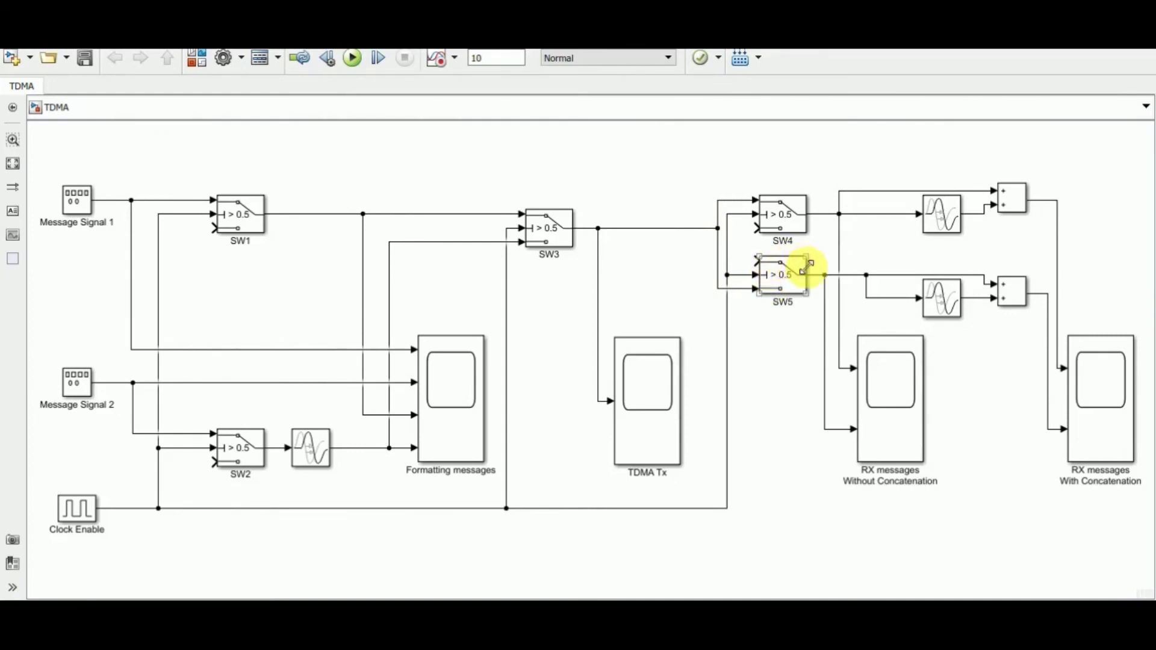
left_click(842, 224)
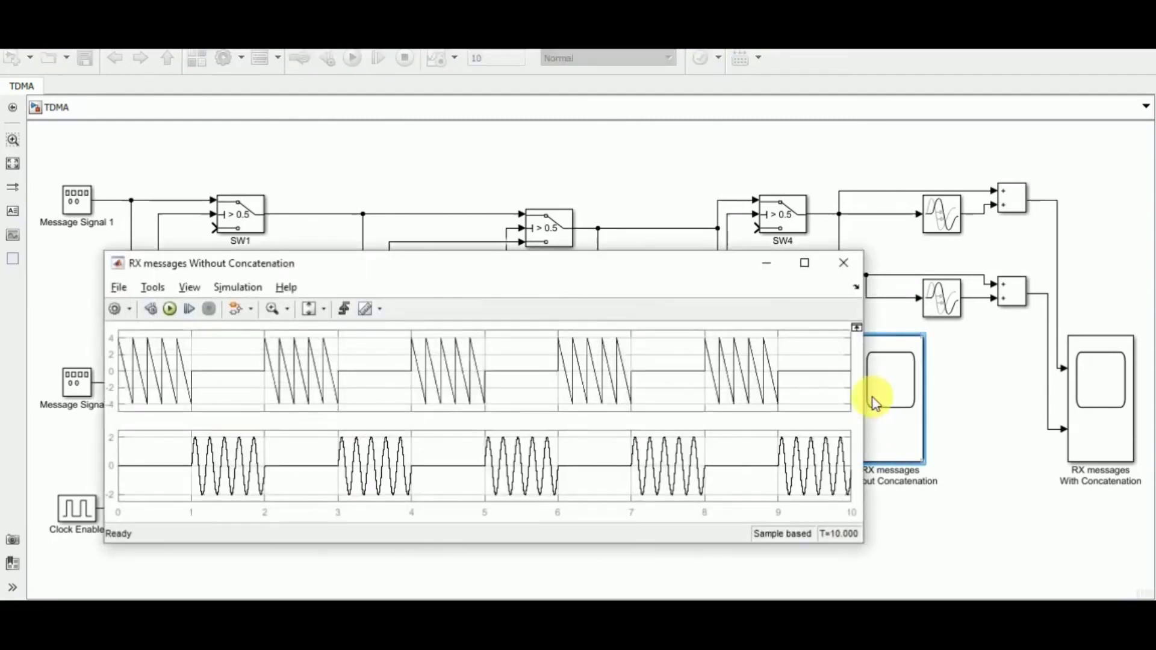
Move the receiver scope window aside and bring the model diagram forward
left_click_drag(520, 269, 588, 241)
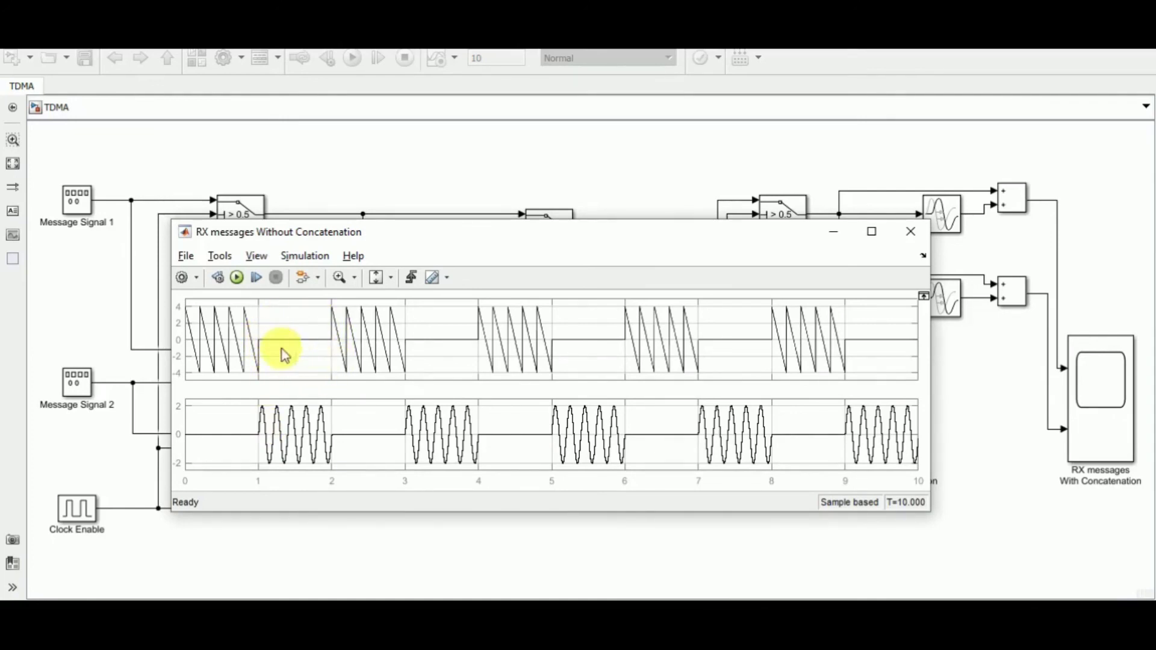
left_click_drag(463, 238, 442, 235)
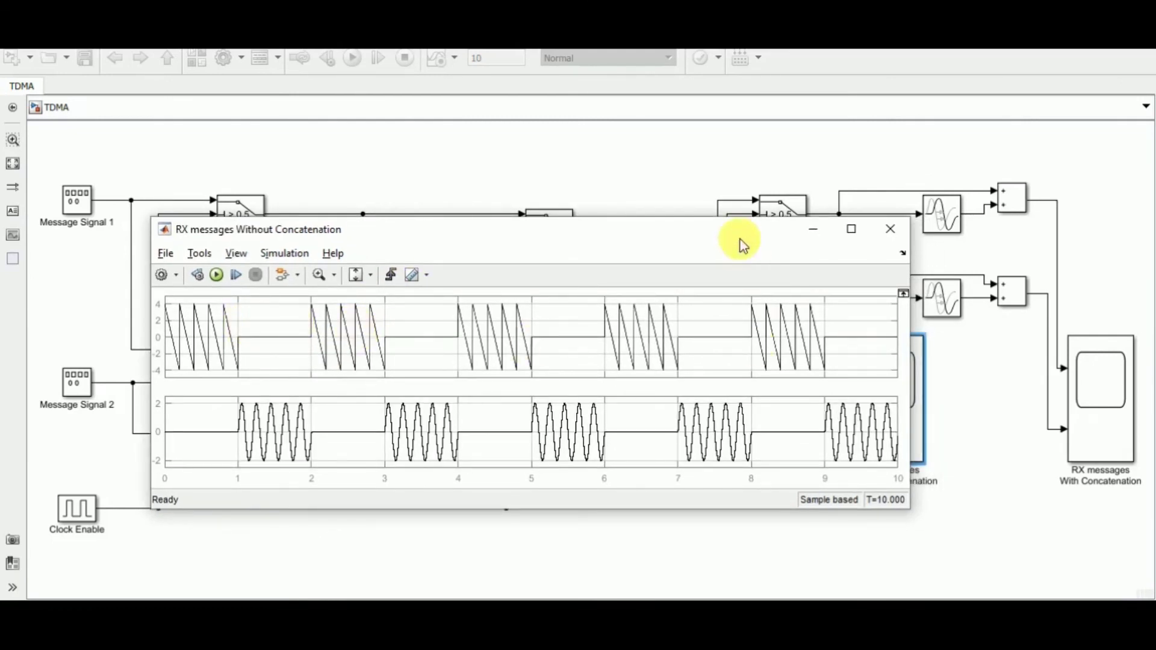
left_click_drag(736, 236, 688, 250)
left_click(981, 399)
Point out switch SW4 and the upper-right Sum block
left_click(796, 214)
left_click(1012, 197)
left_click(783, 217)
Run the TDMA simulation with Ctrl+T
left_click(937, 221)
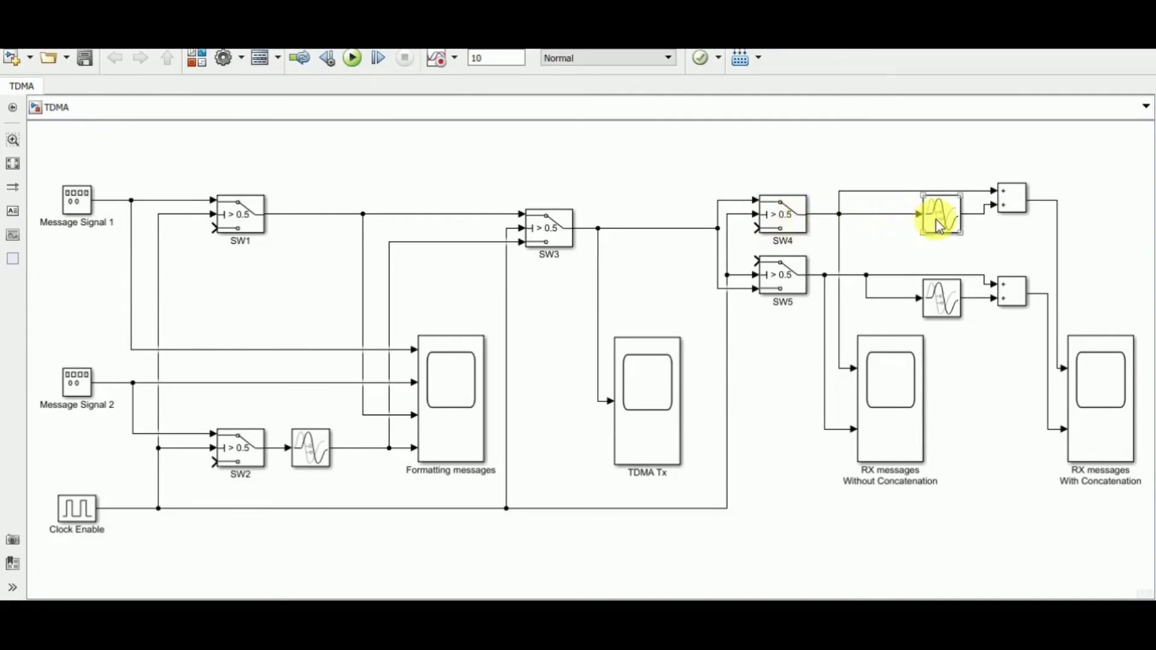
key("ctrl+t")
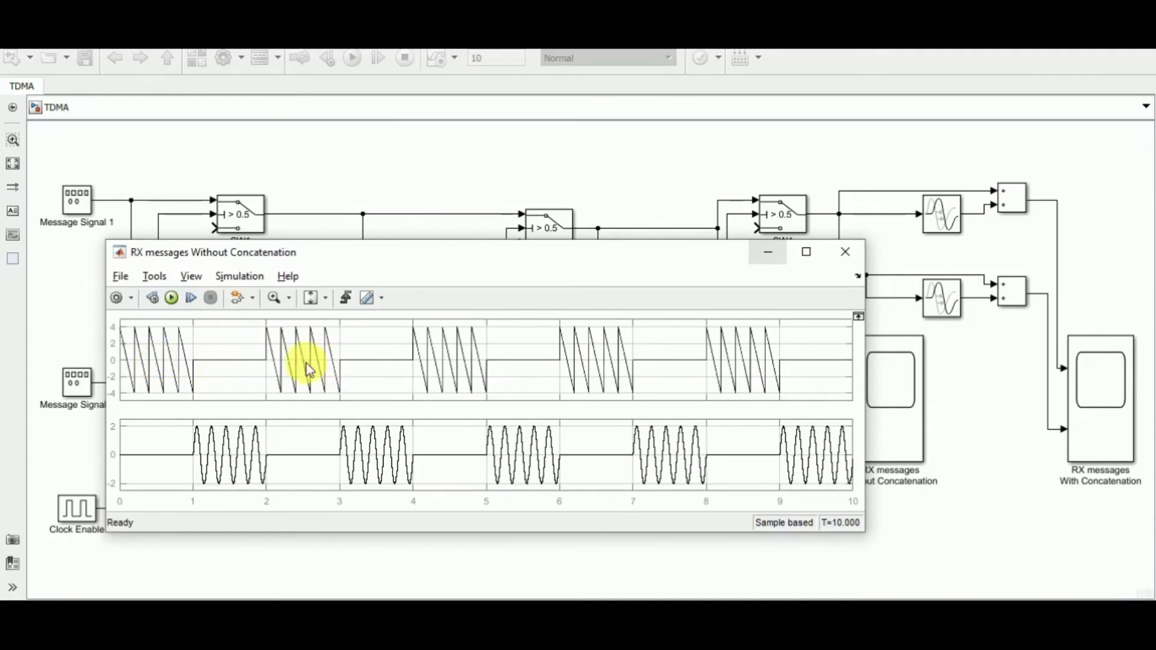
left_click(995, 242)
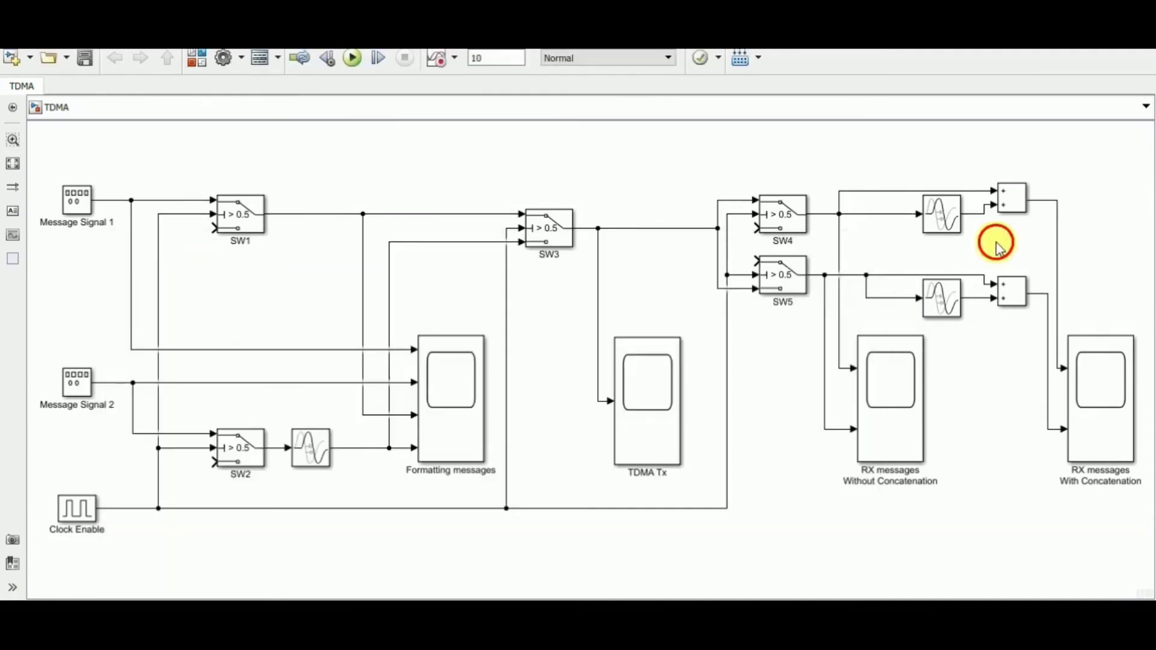
View the With Concatenation and Without Concatenation RX scopes one after the other
double_click(1085, 387)
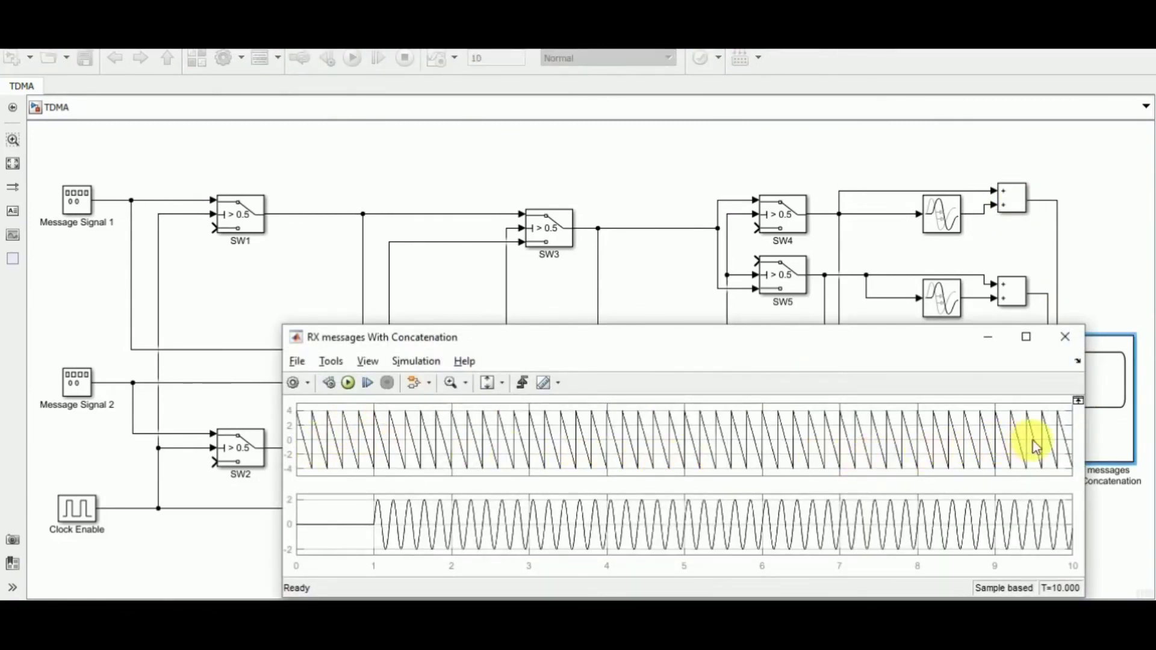
left_click(1131, 253)
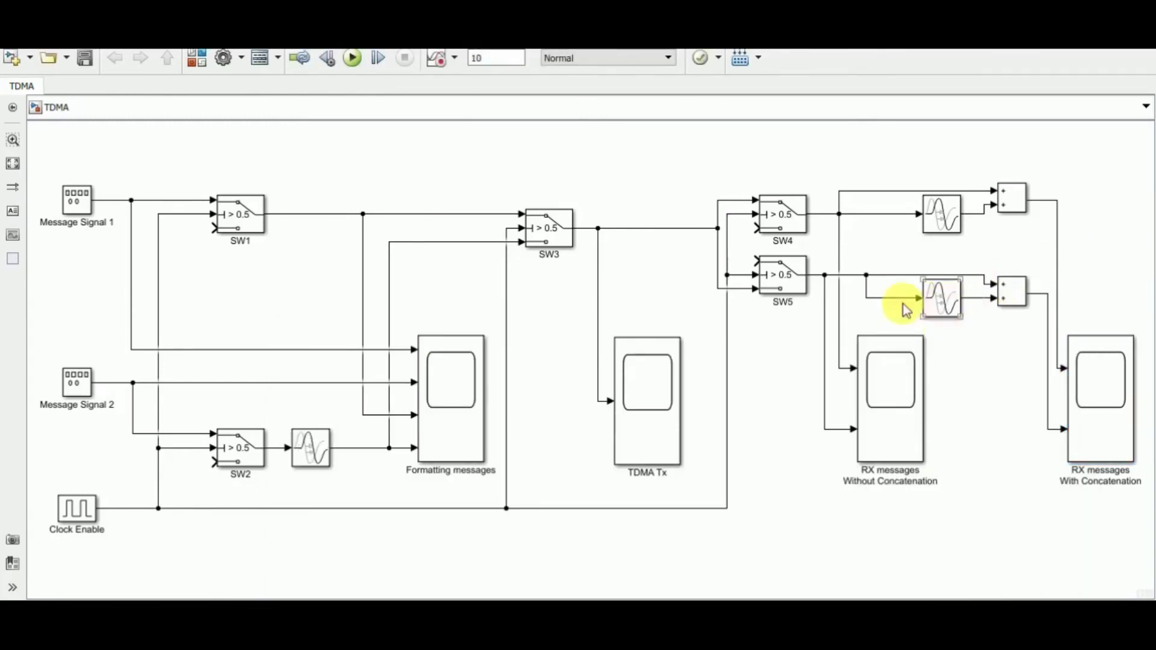
double_click(873, 380)
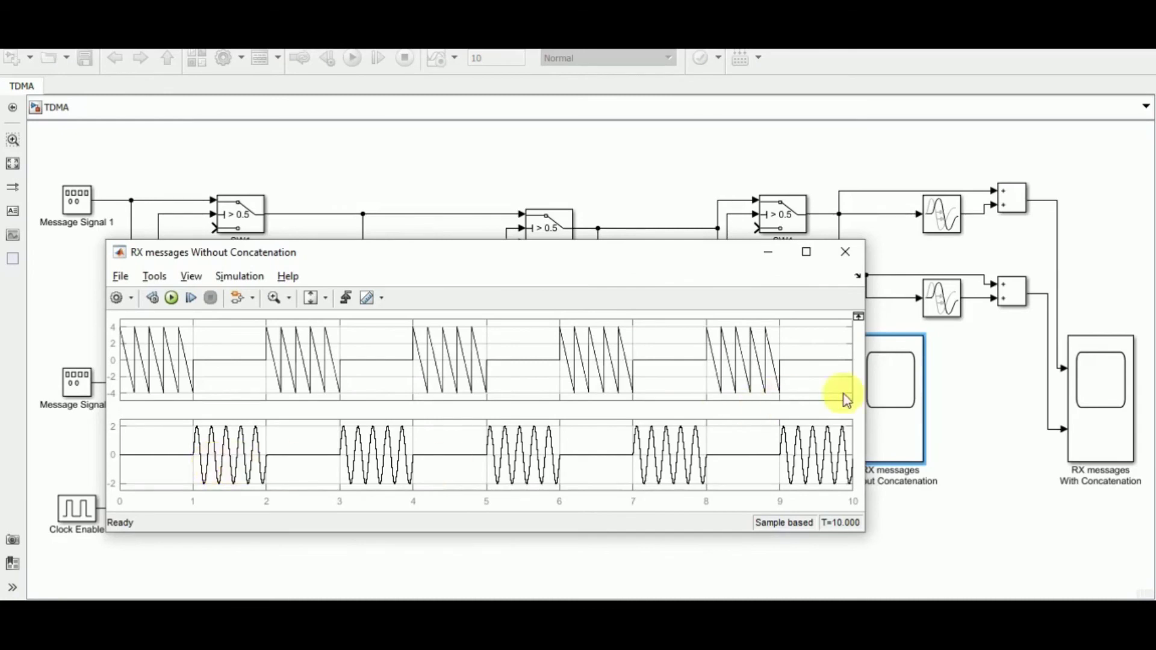
left_click(982, 380)
Confirm Transport Delay4 unchanged, then view and close the RX messages With Concatenation scope
double_click(943, 301)
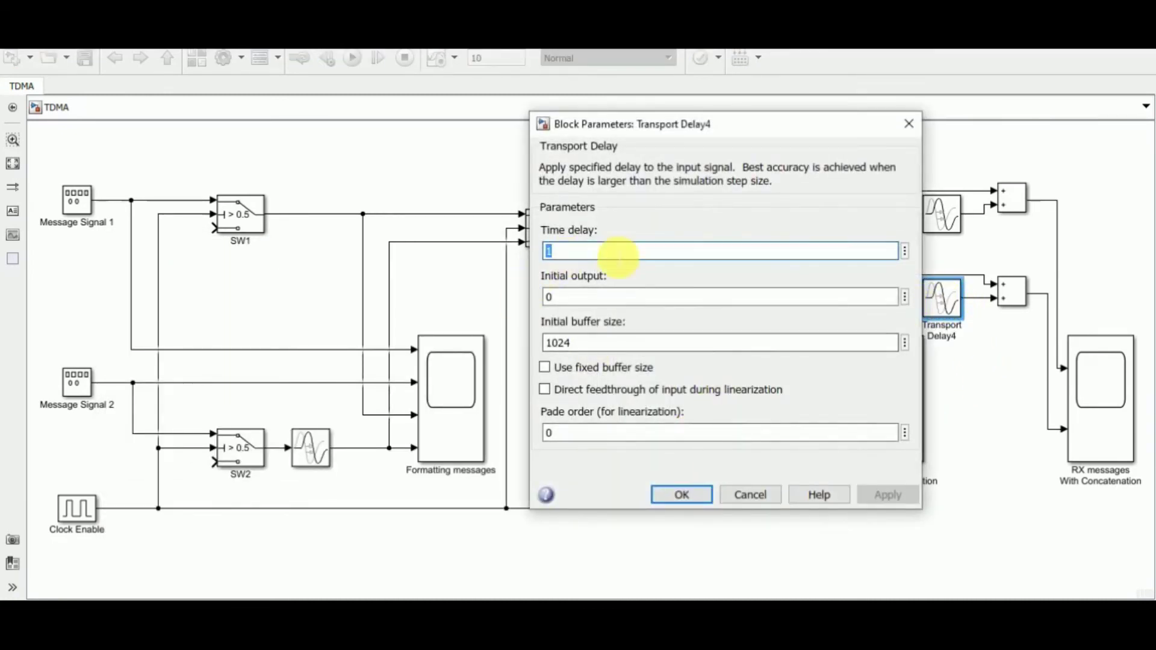
left_click(678, 493)
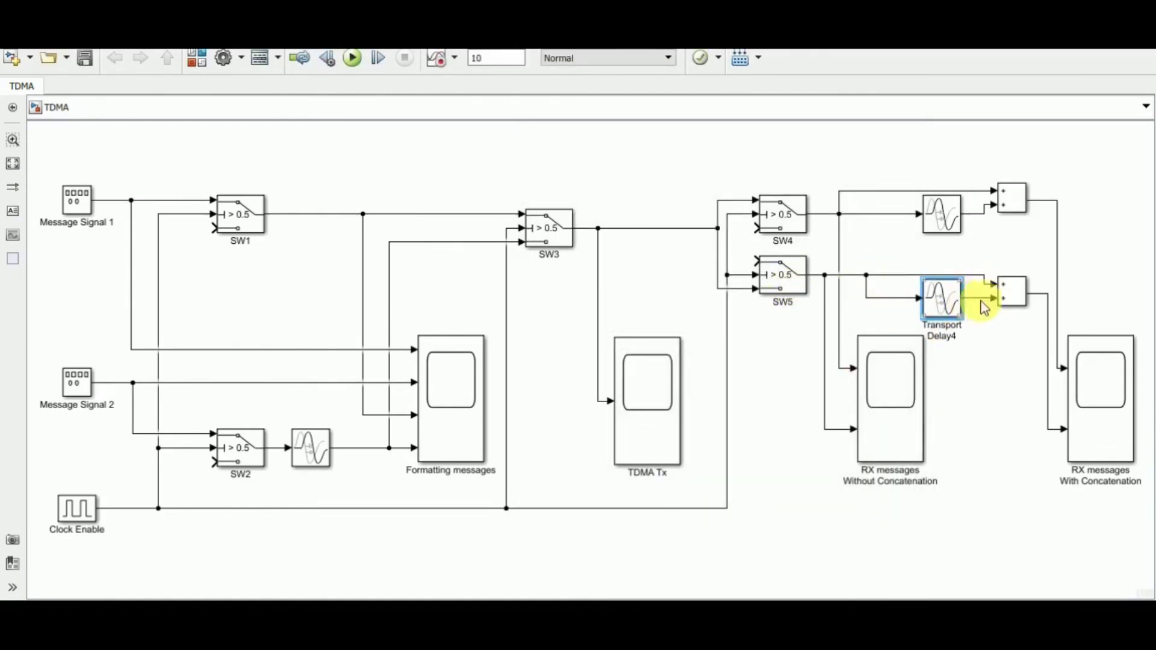
double_click(1097, 373)
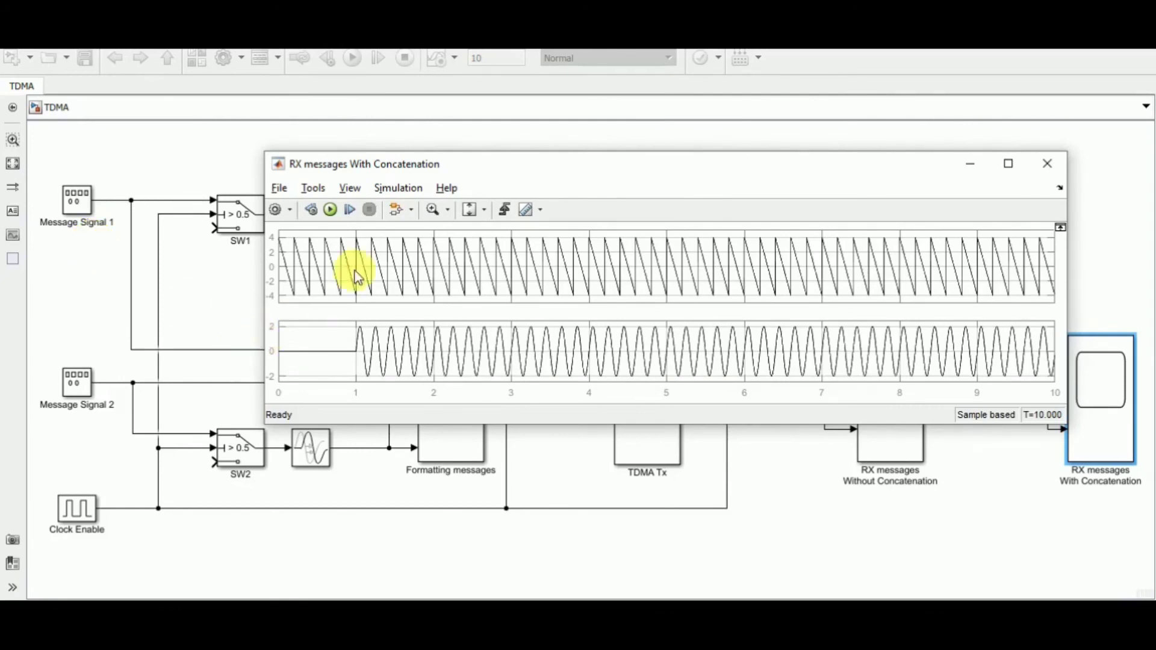
left_click(1048, 164)
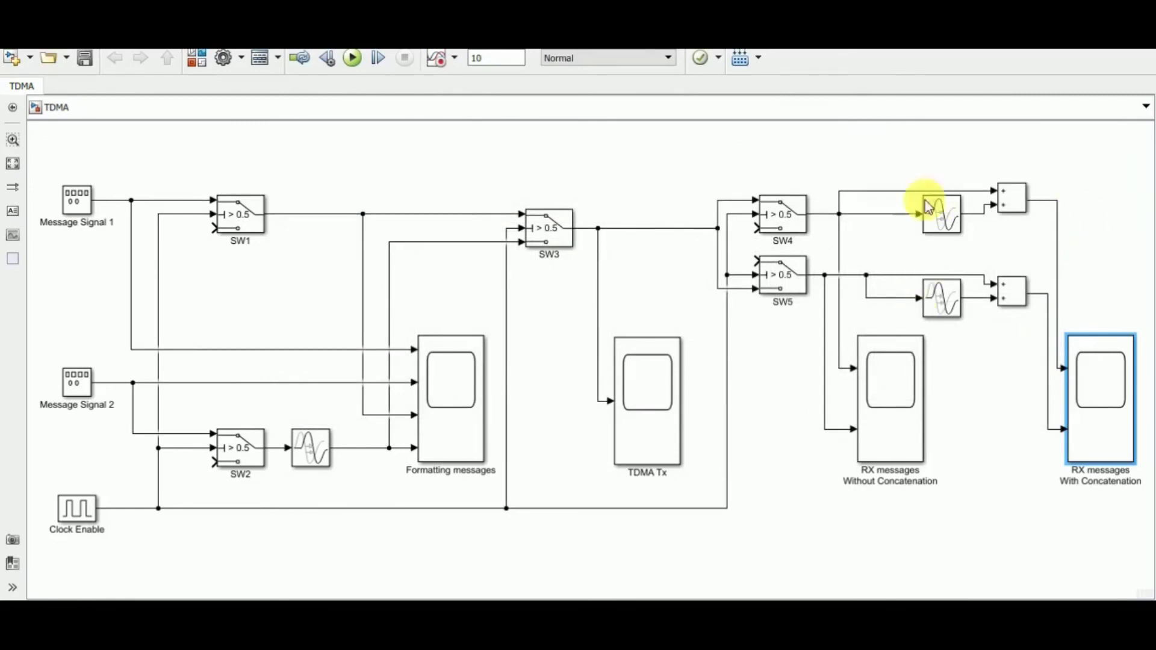